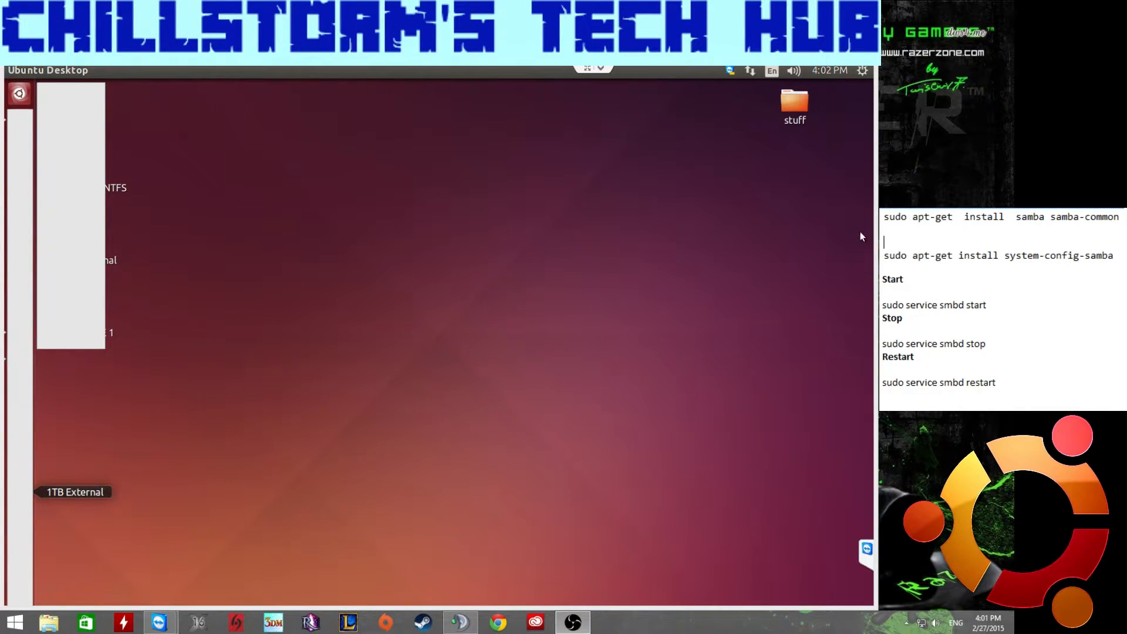
- Open a terminal window and begin entering a sudo command
left_click(20, 94)
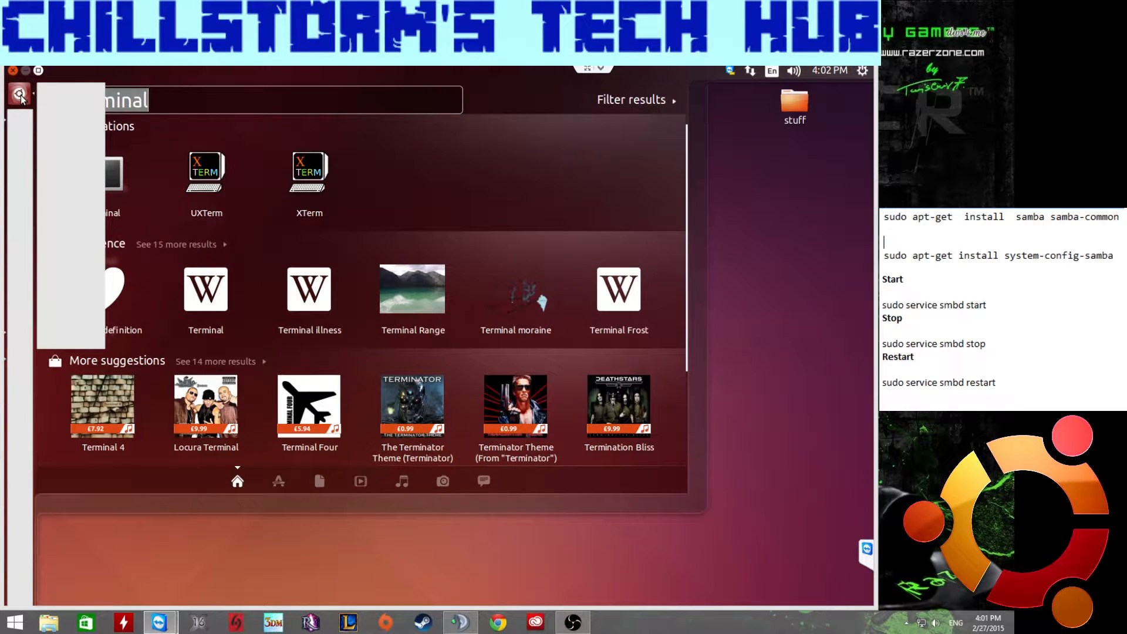
type("Termina")
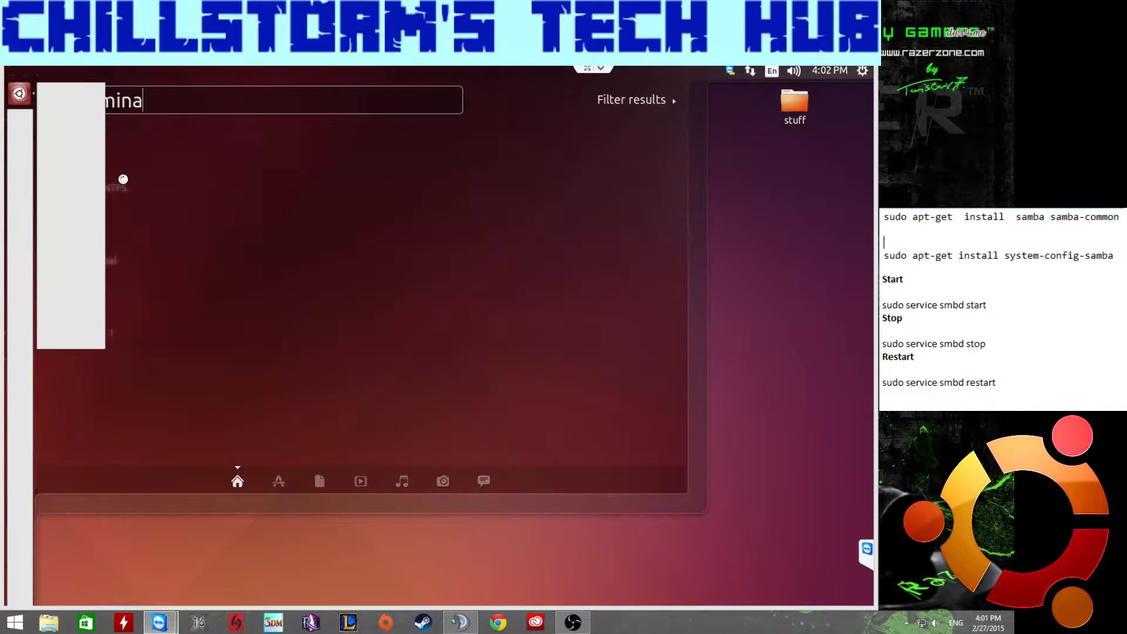
key("Return")
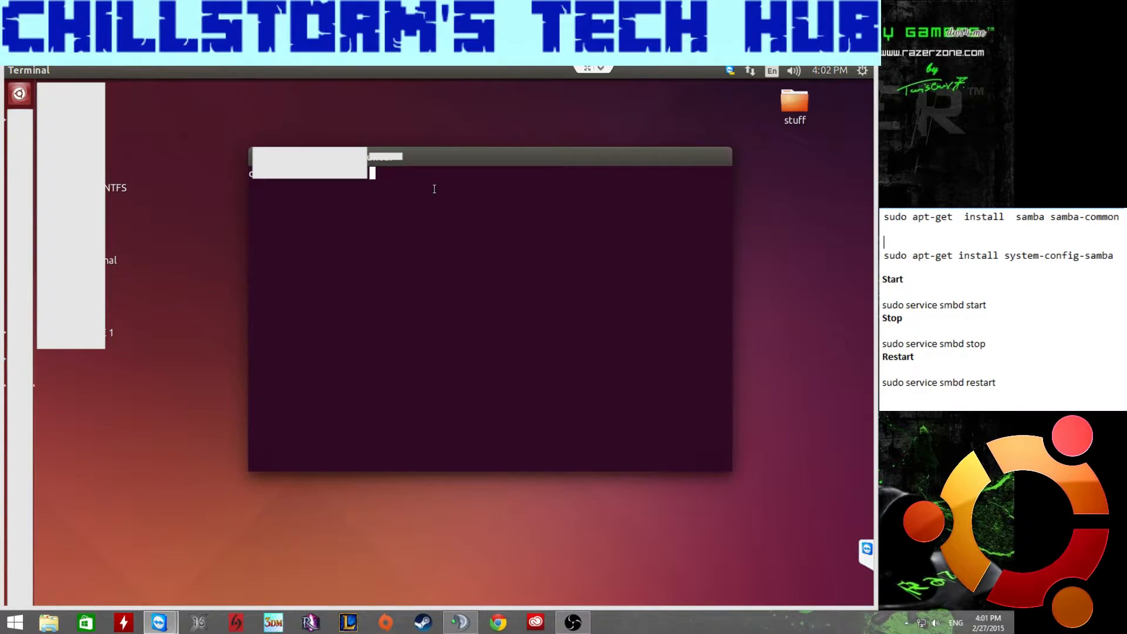
type("sudo")
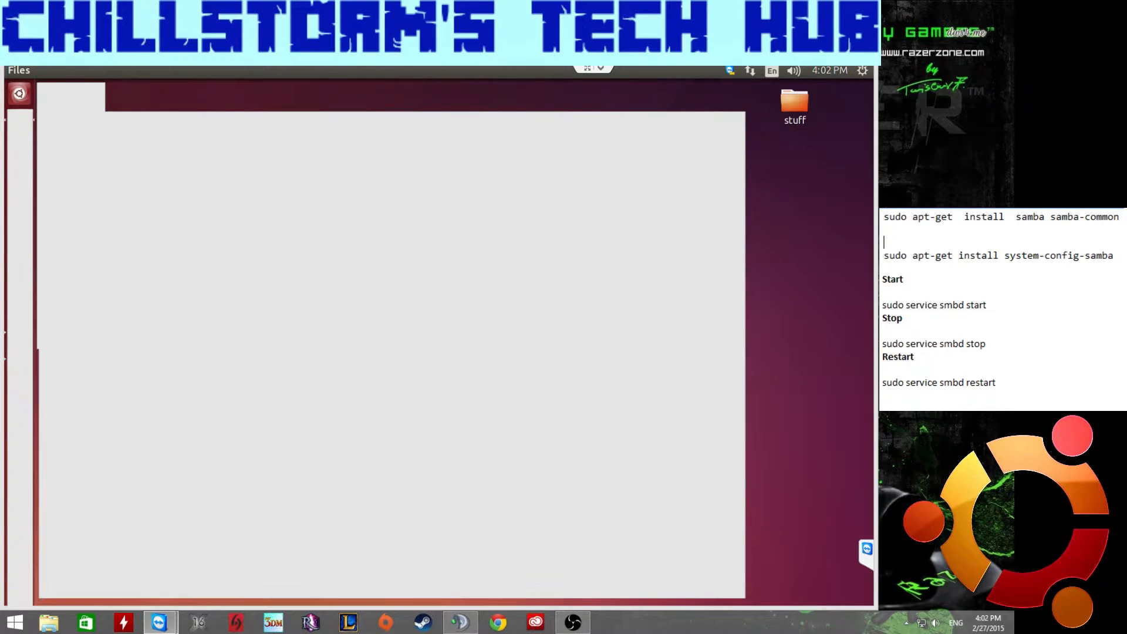
- Check the local network share settings in the Raid1 drive's properties, and close them
right_click(223, 471)
left_click(232, 464)
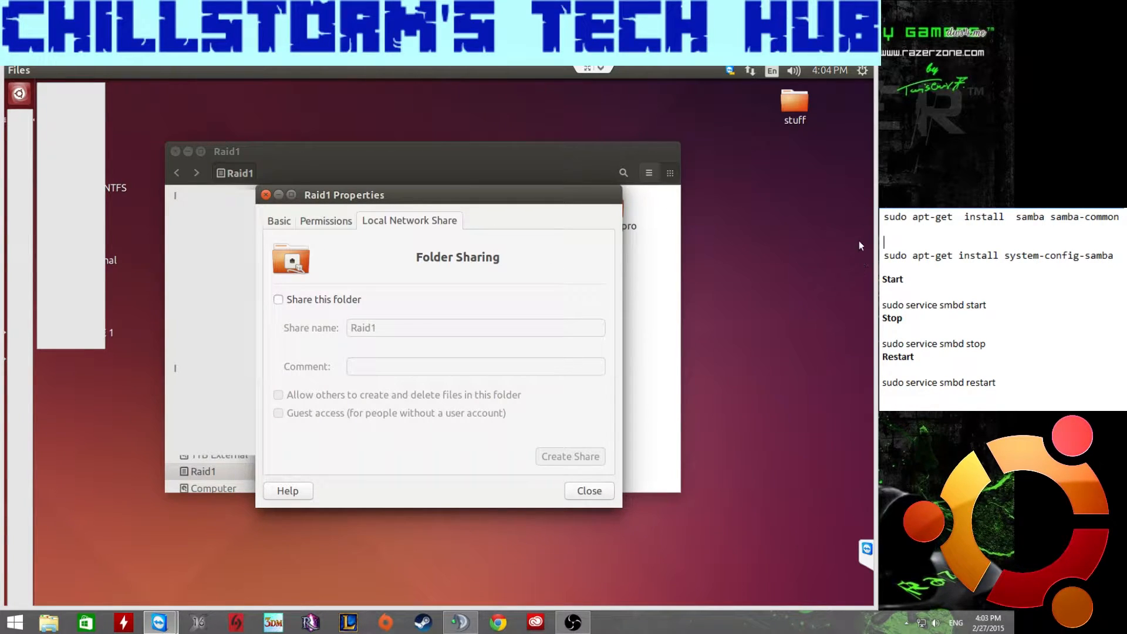
left_click(266, 195)
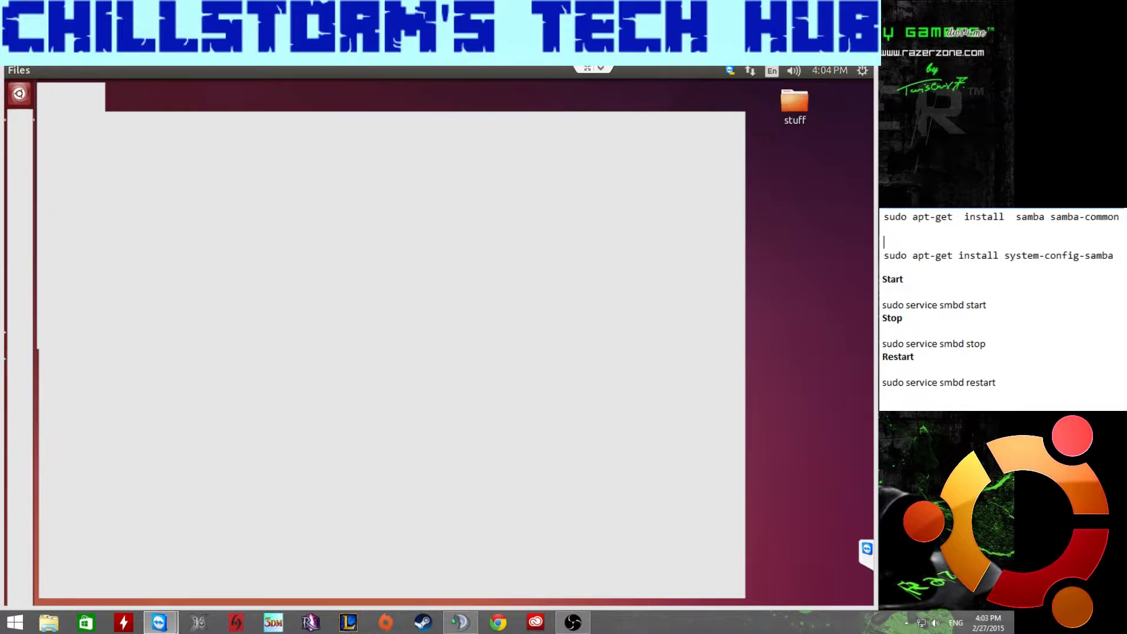
- Launch the Samba server configuration tool, authenticate with the administrator password, and reposition its window
left_click(16, 98)
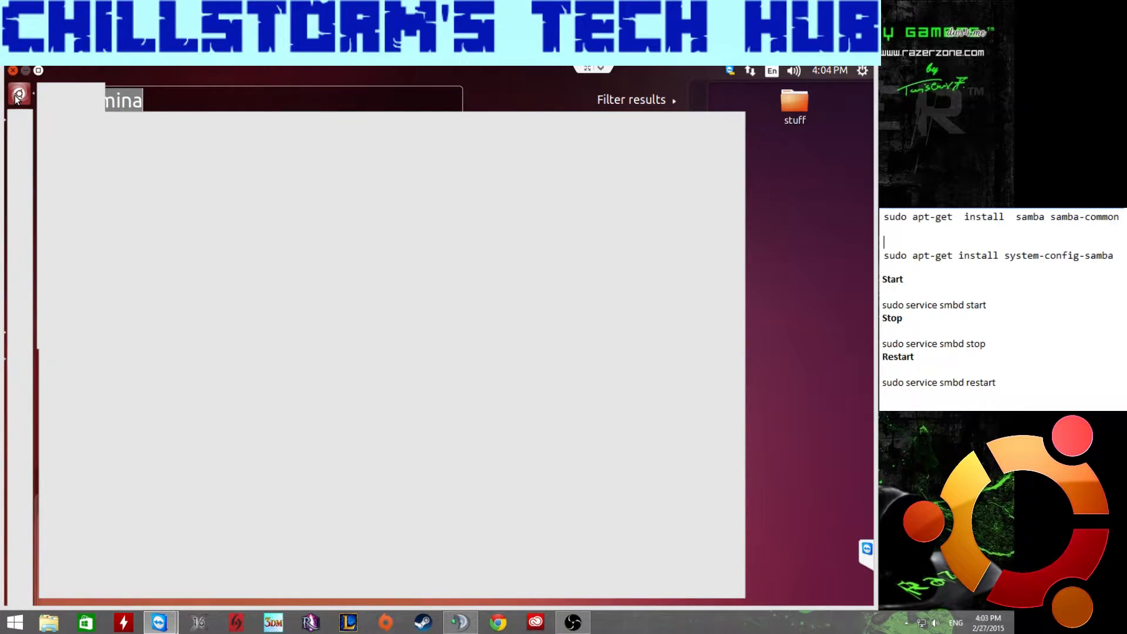
type("samba")
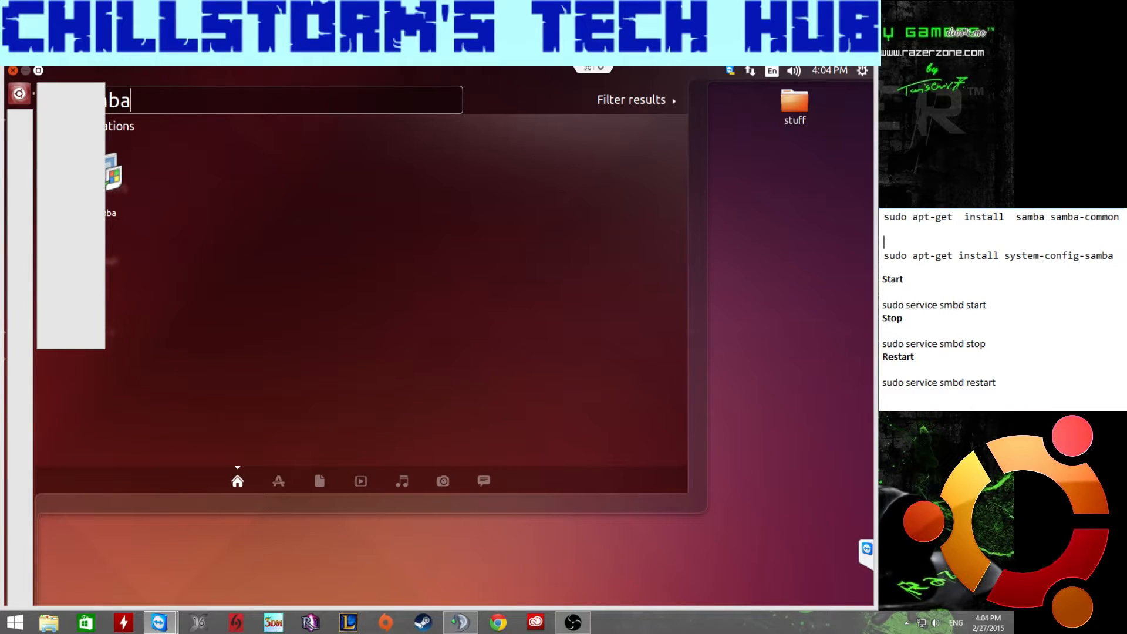
left_click(112, 176)
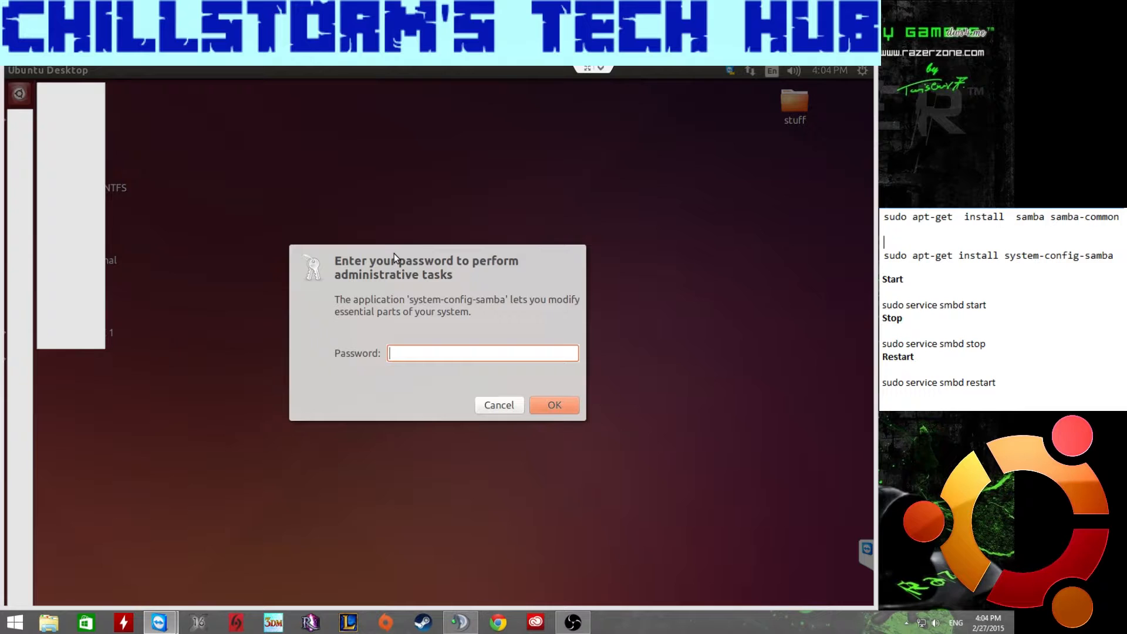
type("•••••••")
key("Return")
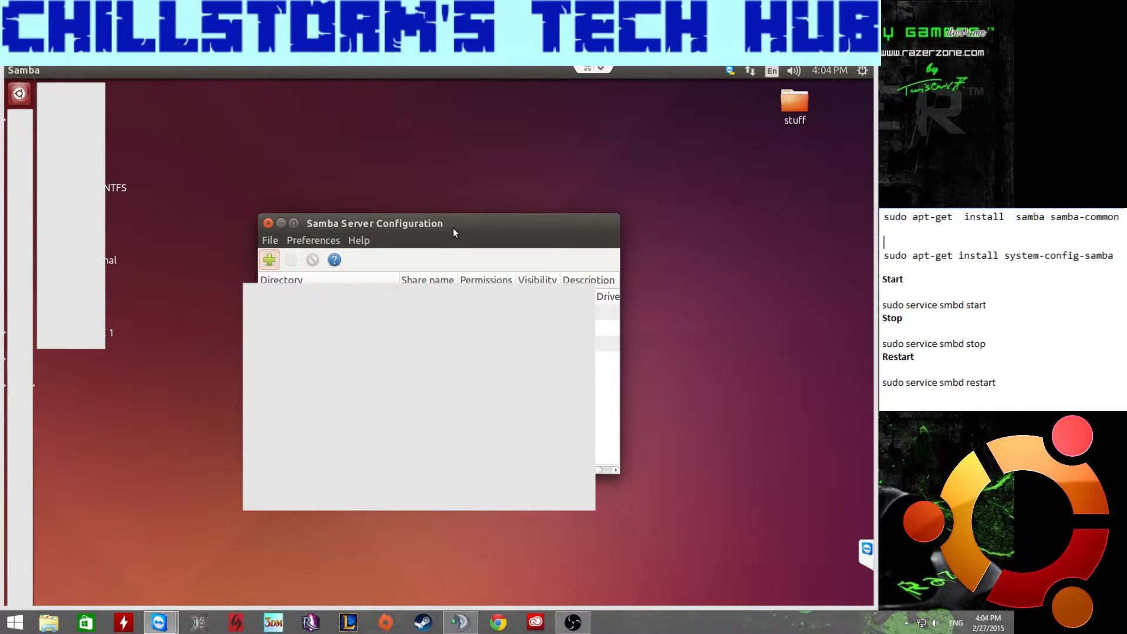
left_click_drag(453, 229, 436, 201)
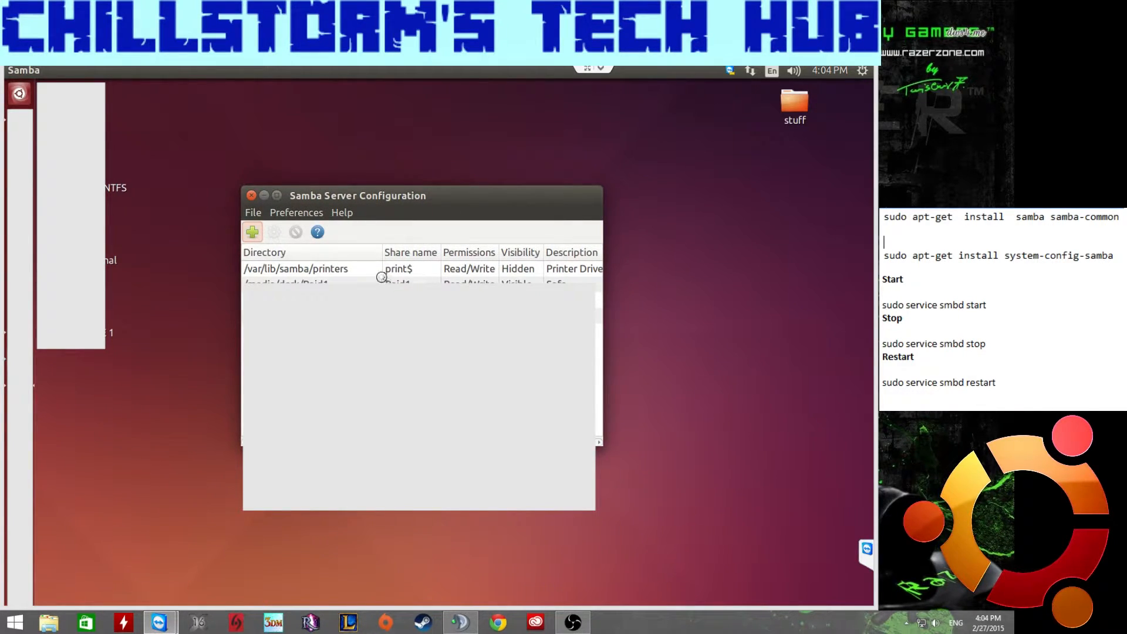
- Start creating a Samba share for the Music folder in the home directory
left_click(258, 232)
left_click(253, 233)
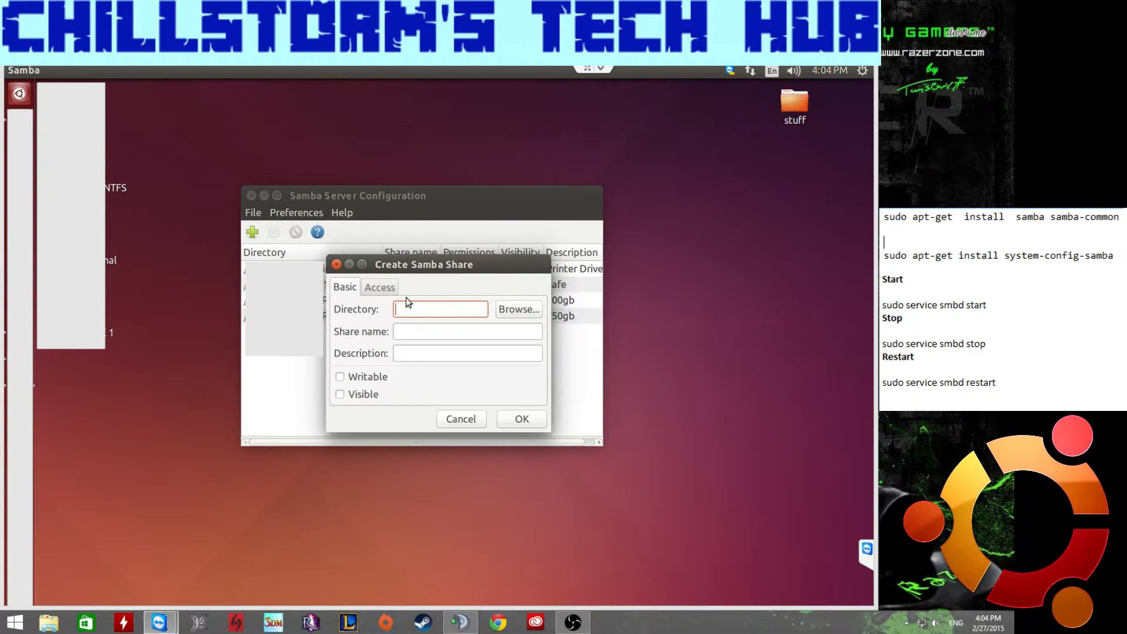
left_click(508, 310)
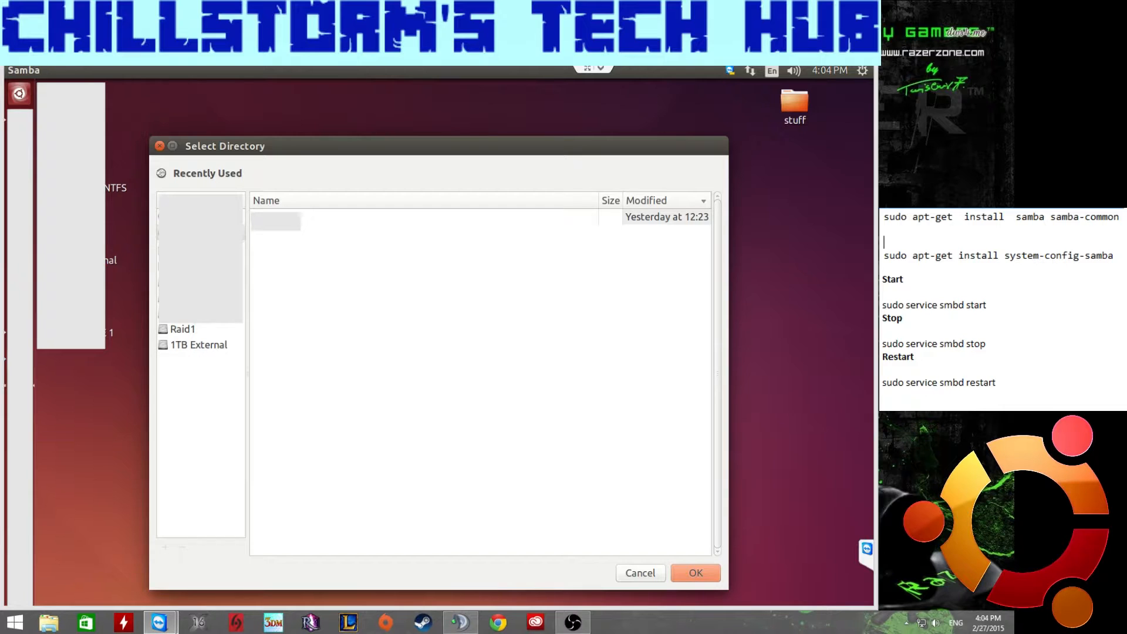
left_click(202, 251)
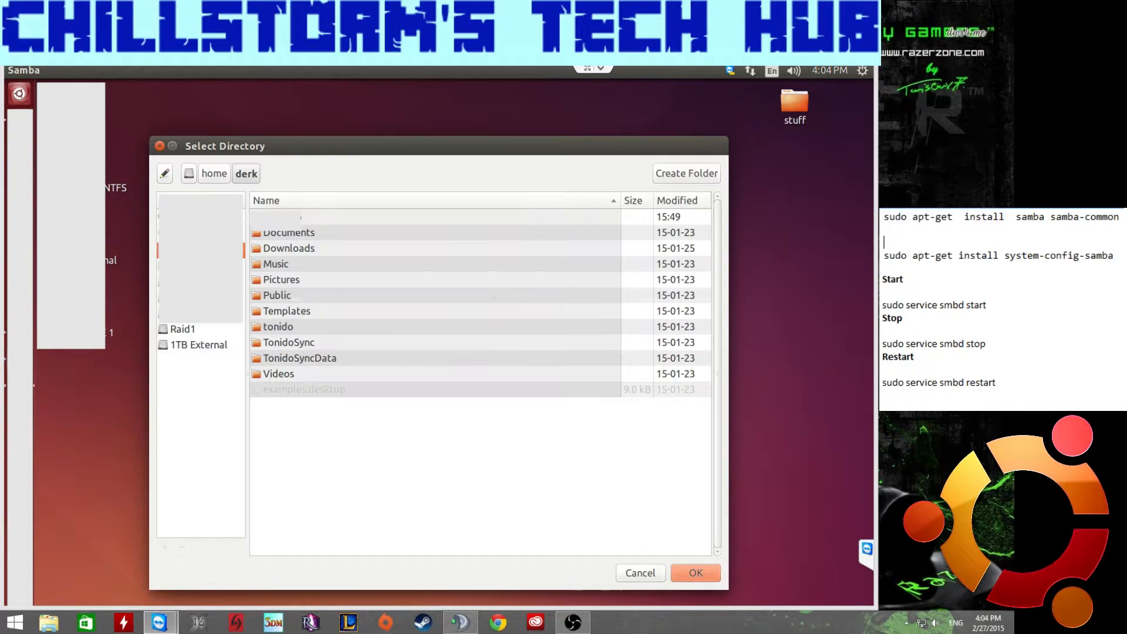
left_click(280, 265)
left_click(696, 573)
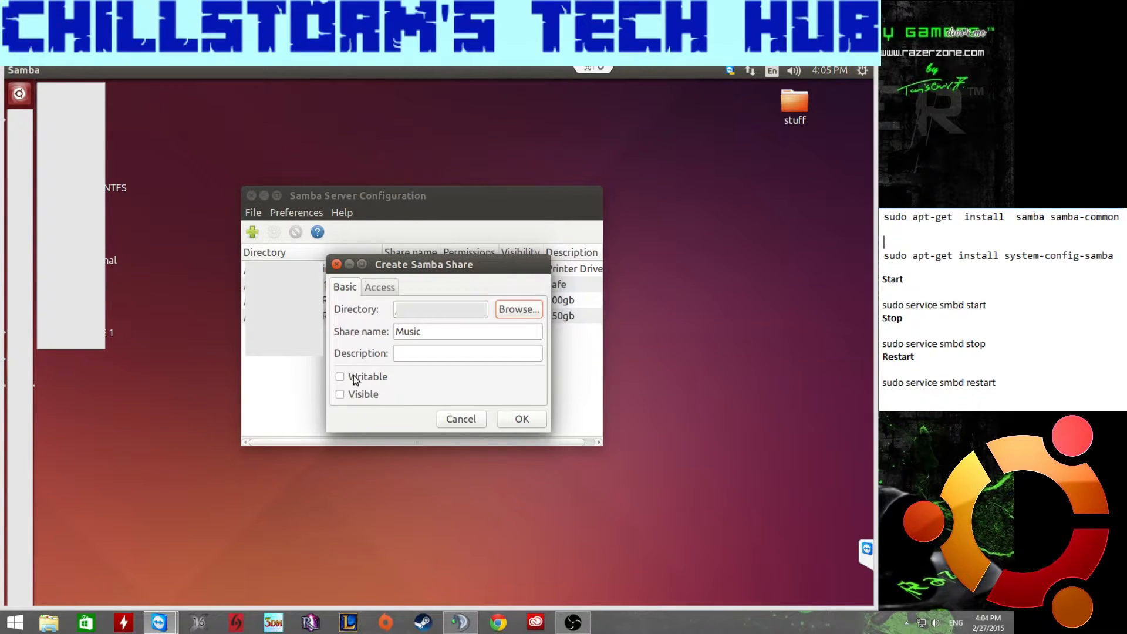
- Review the access options of the new Music share, and cancel creating it
left_click(389, 288)
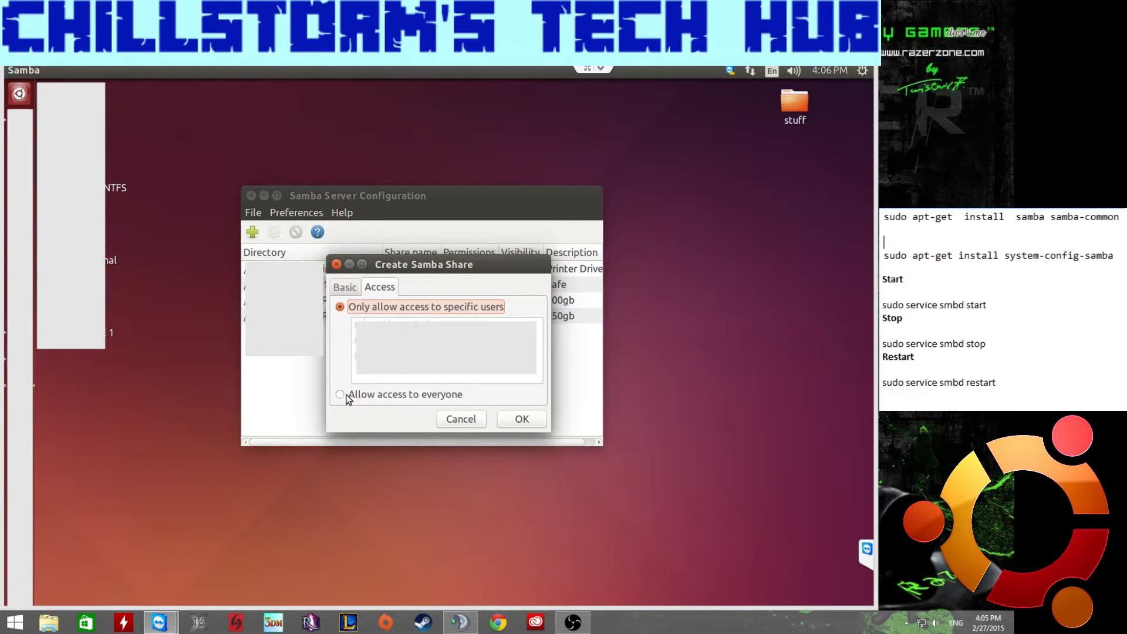
left_click(345, 289)
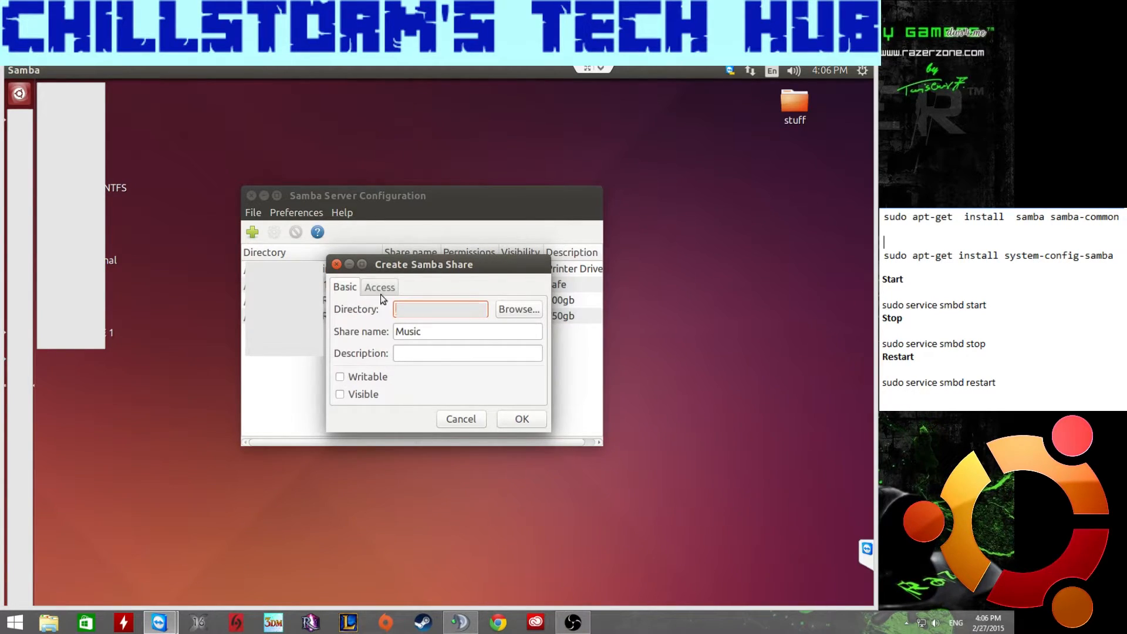
left_click(459, 420)
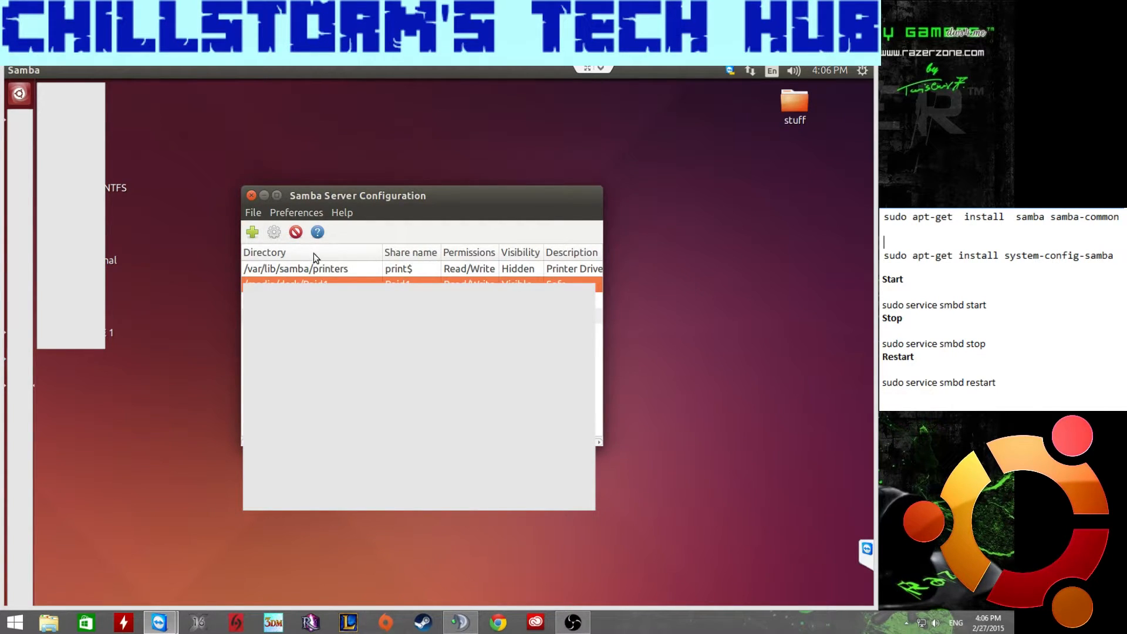
- Examine the existing Raid1 share's basic settings and user access options, and accept them as they are
left_click(274, 233)
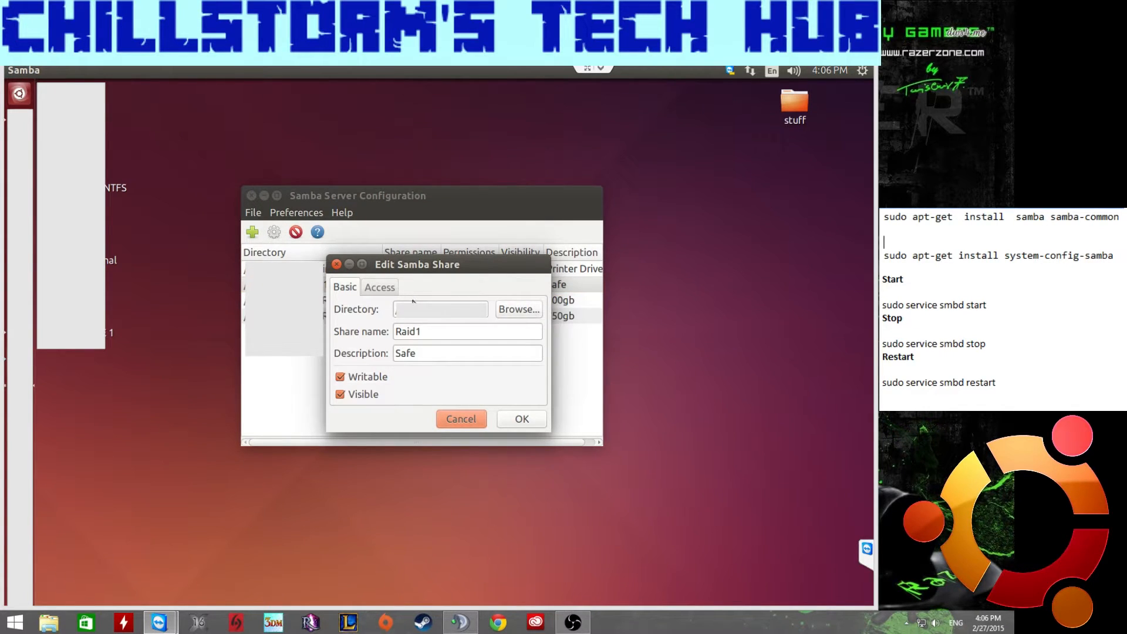
left_click(379, 294)
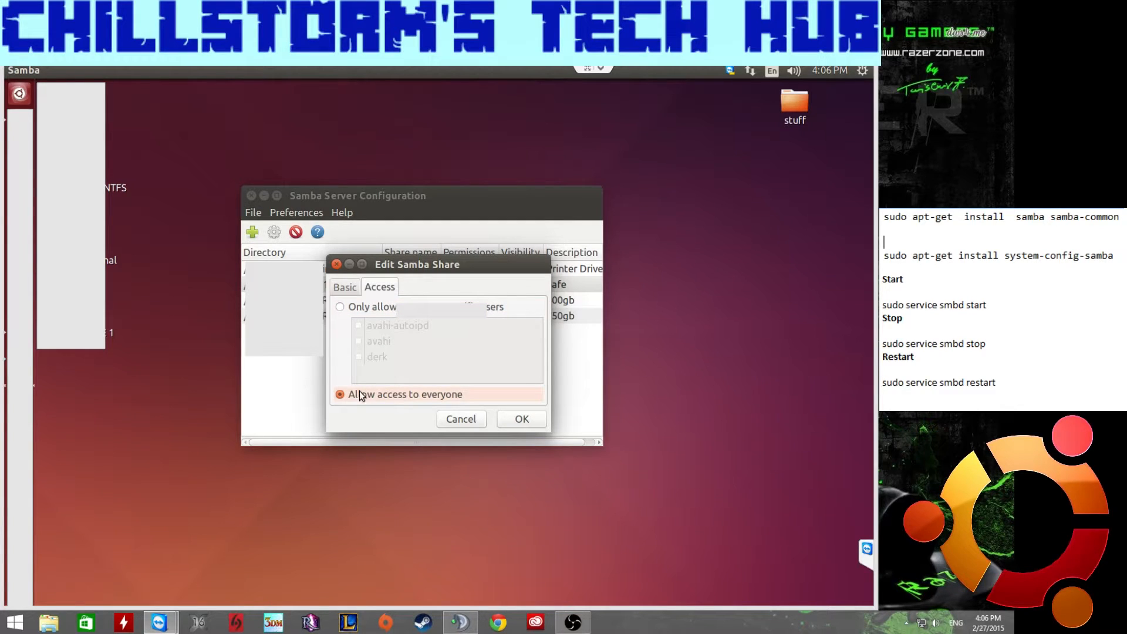
left_click(344, 288)
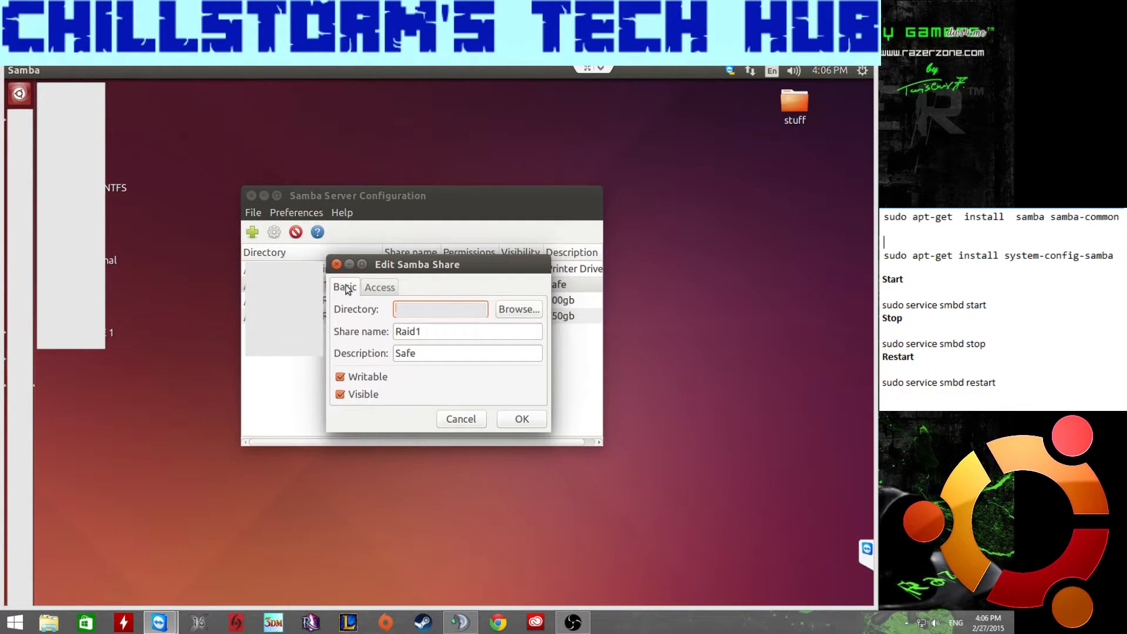
left_click(521, 419)
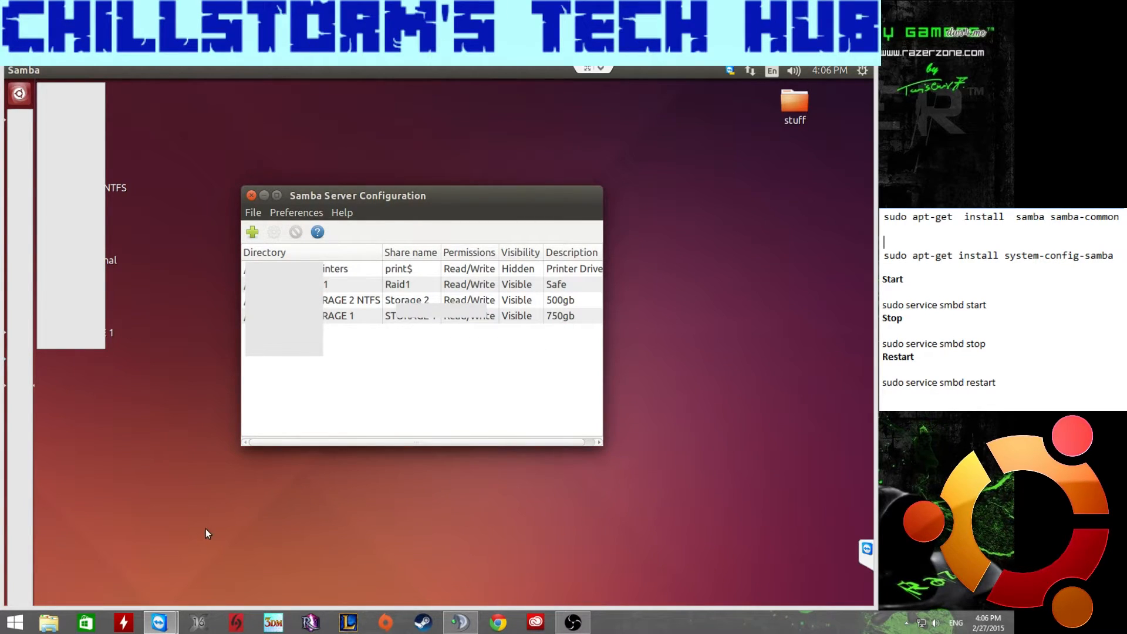
- Switch to Windows File Explorer, browse the network to the Ubuntu computer, check its first shared folder, and dismiss the window
left_click(49, 622)
left_click_drag(346, 338, 345, 374)
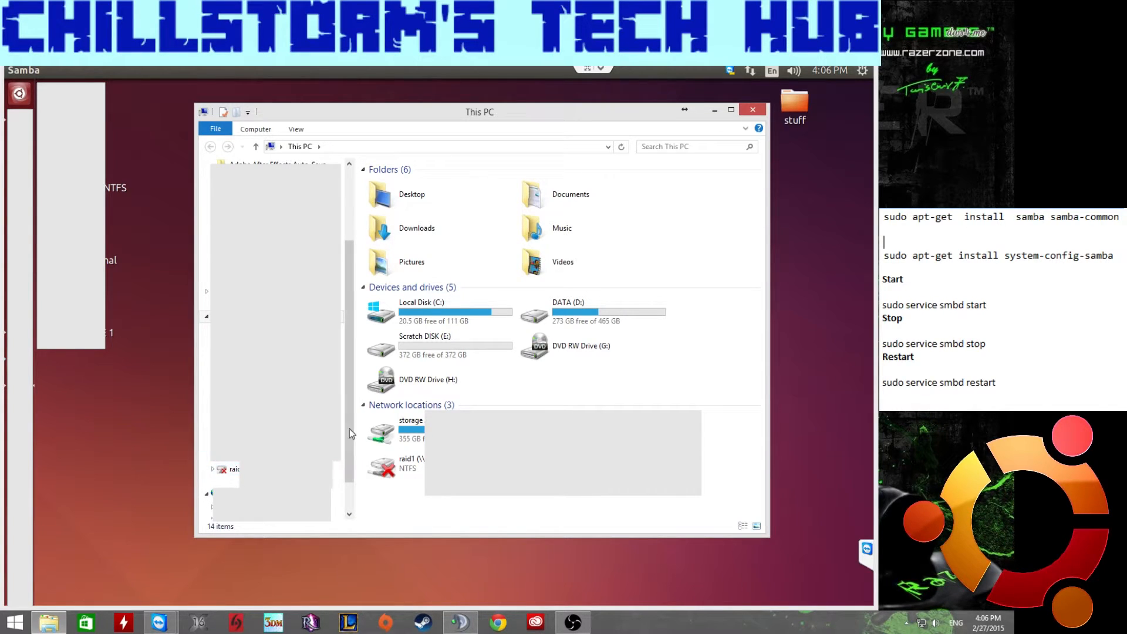
left_click_drag(347, 423, 347, 455)
left_click(341, 455)
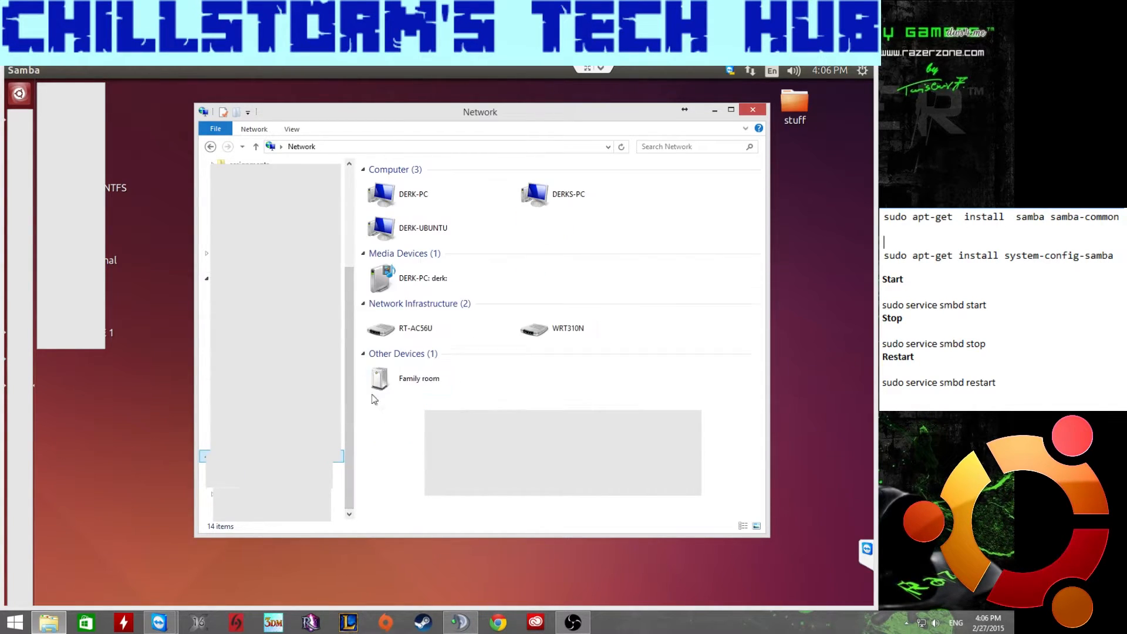
double_click(418, 243)
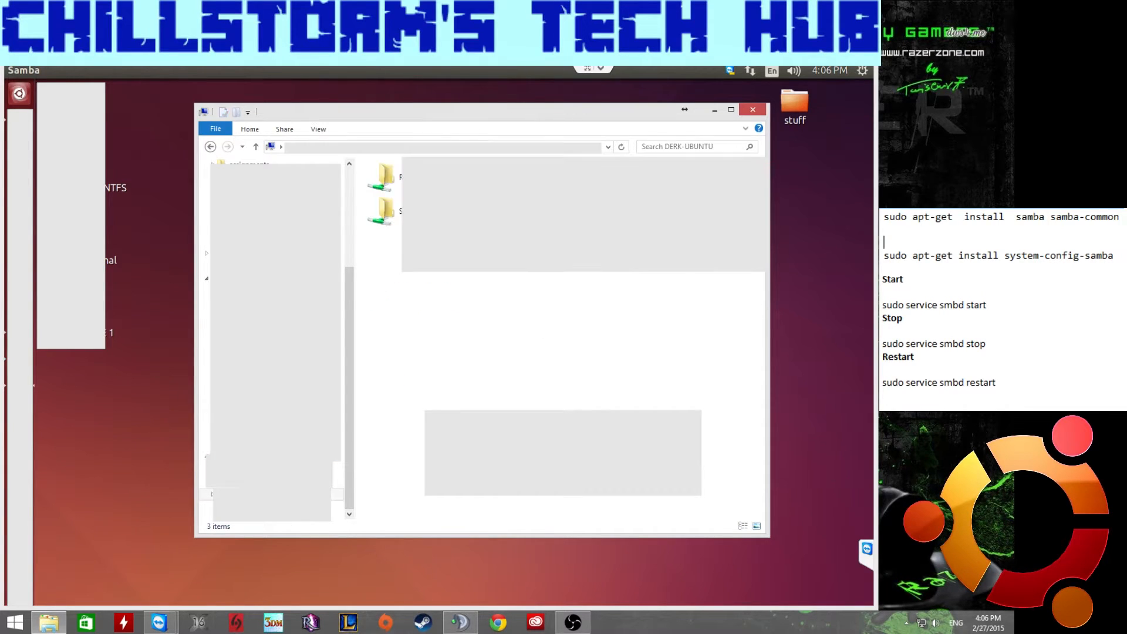
double_click(383, 177)
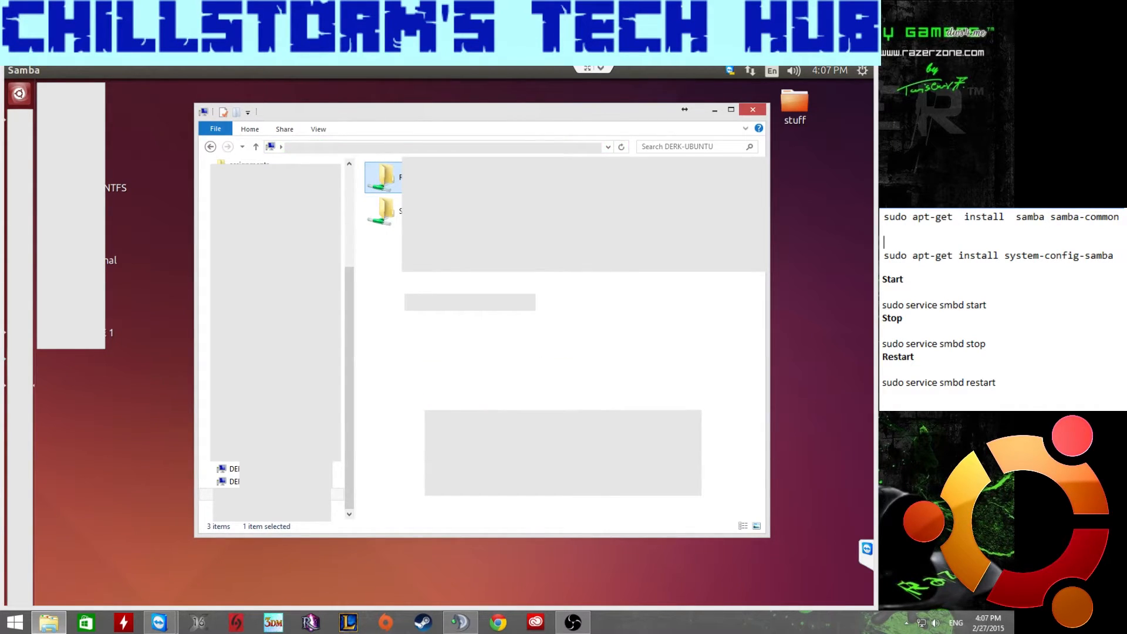
left_click(742, 113)
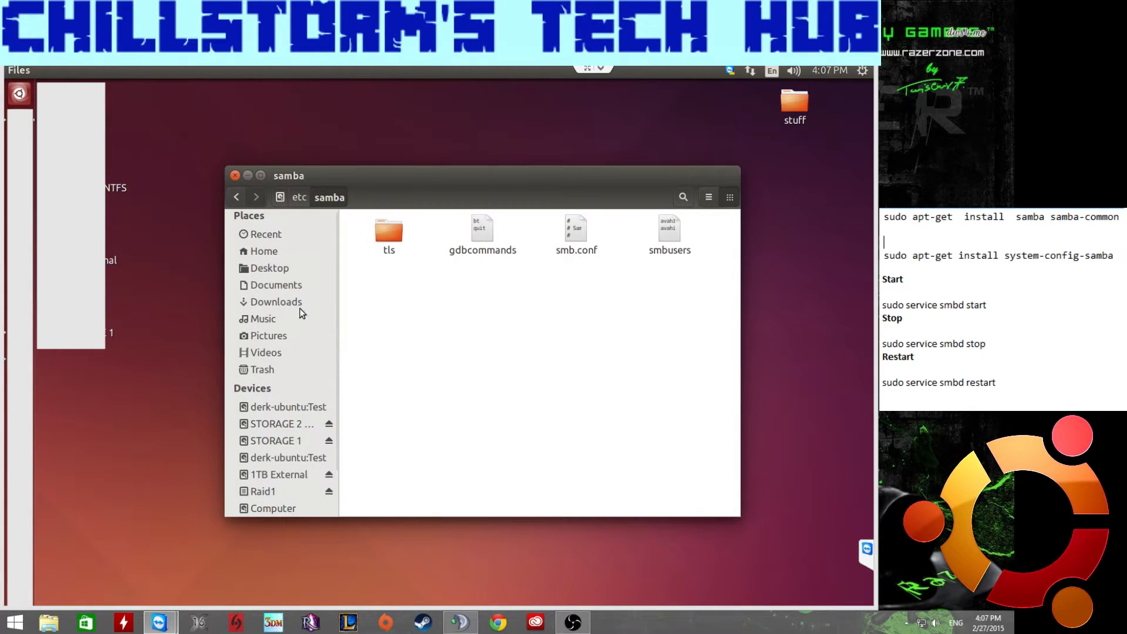
- Browse the Ubuntu file system to the /etc/samba folder that holds the Samba configuration files
left_click(278, 510)
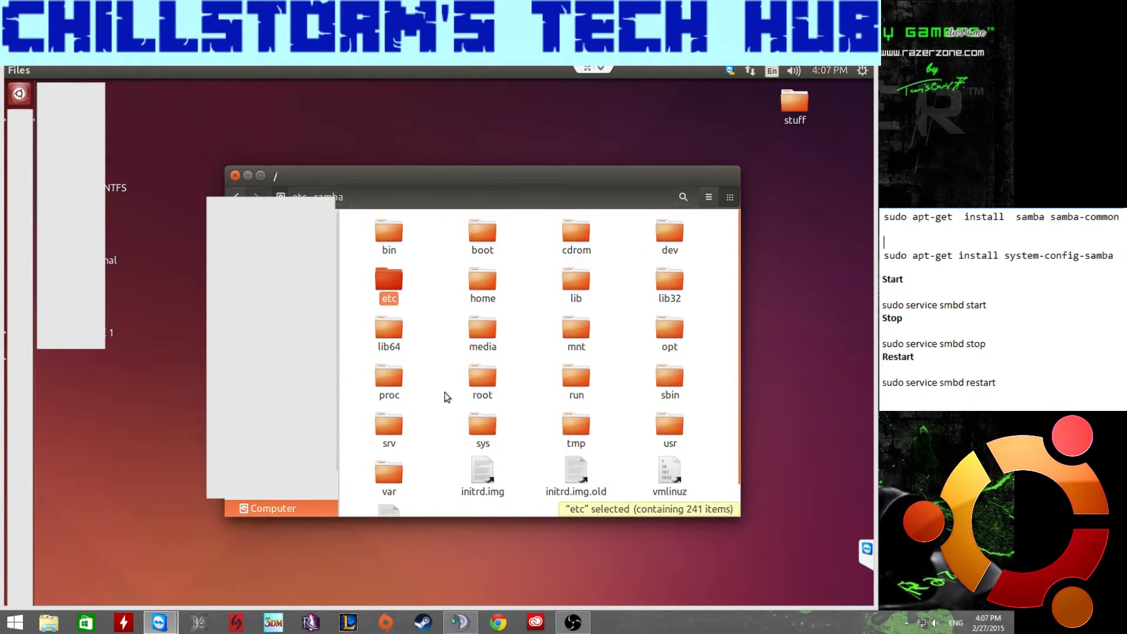
double_click(387, 295)
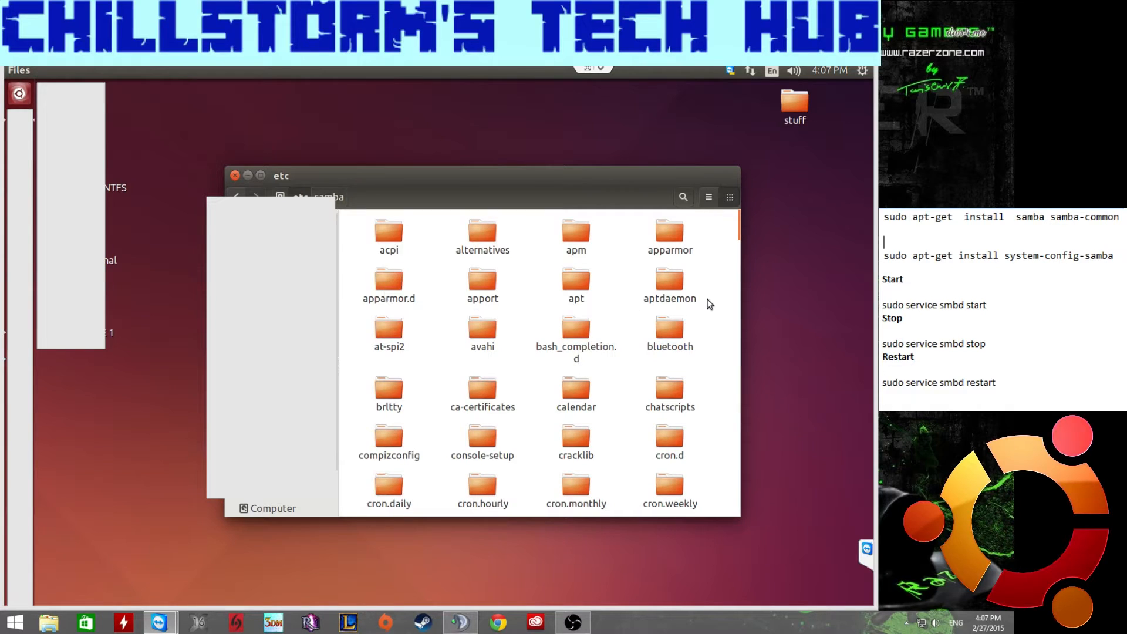
scroll(701, 346, "down", 4)
scroll(699, 359, "down", 10)
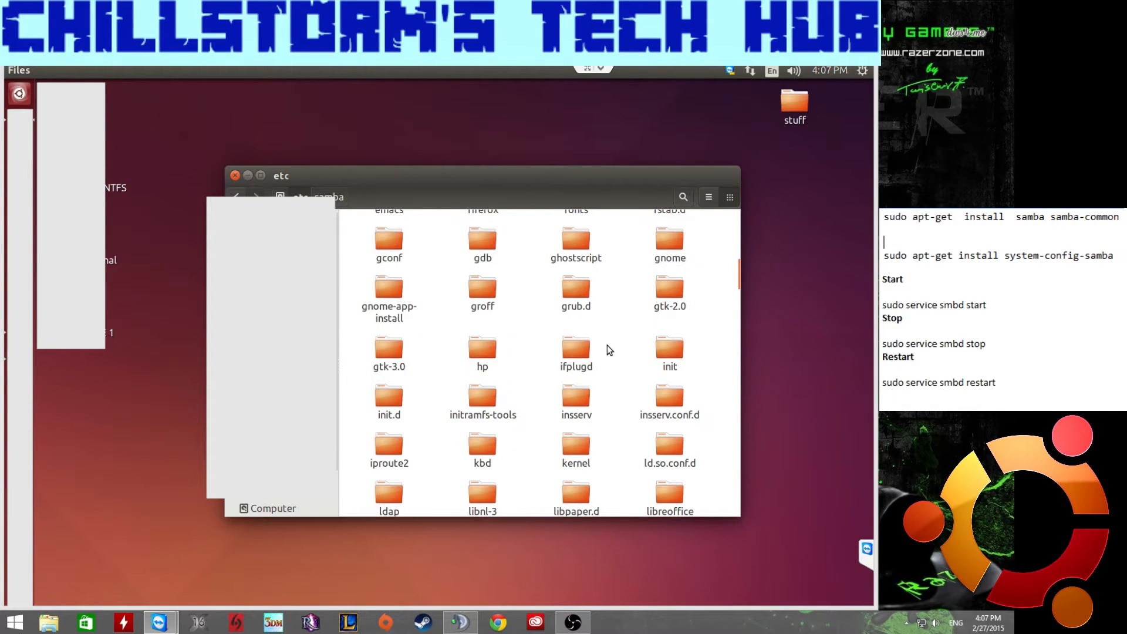
scroll(607, 351, "down", 10)
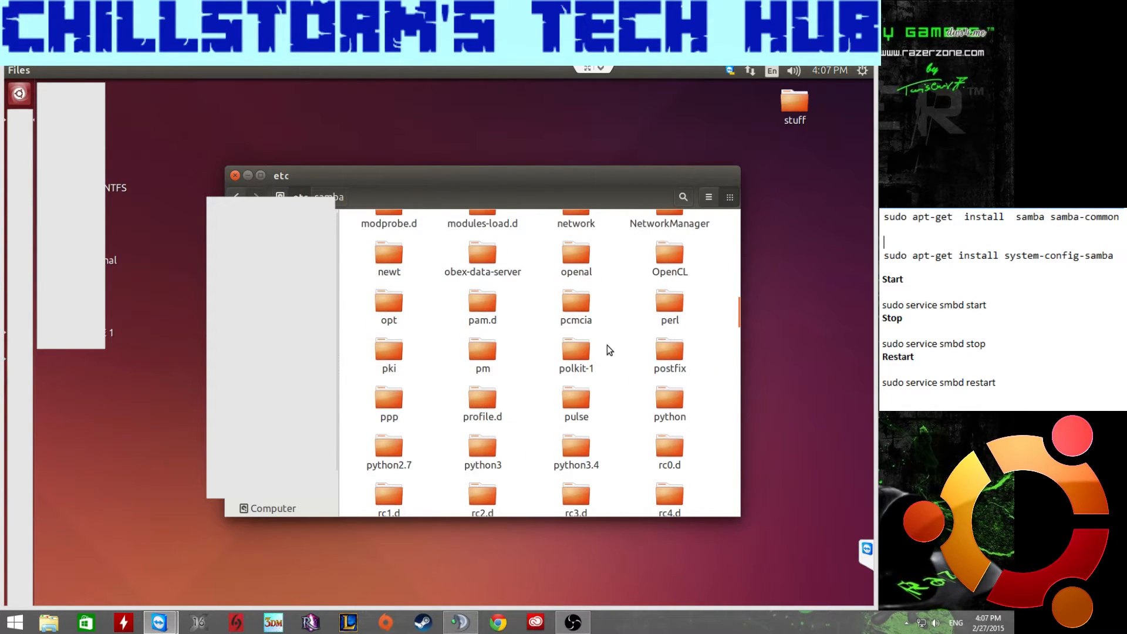
scroll(614, 370, "down", 1)
double_click(570, 292)
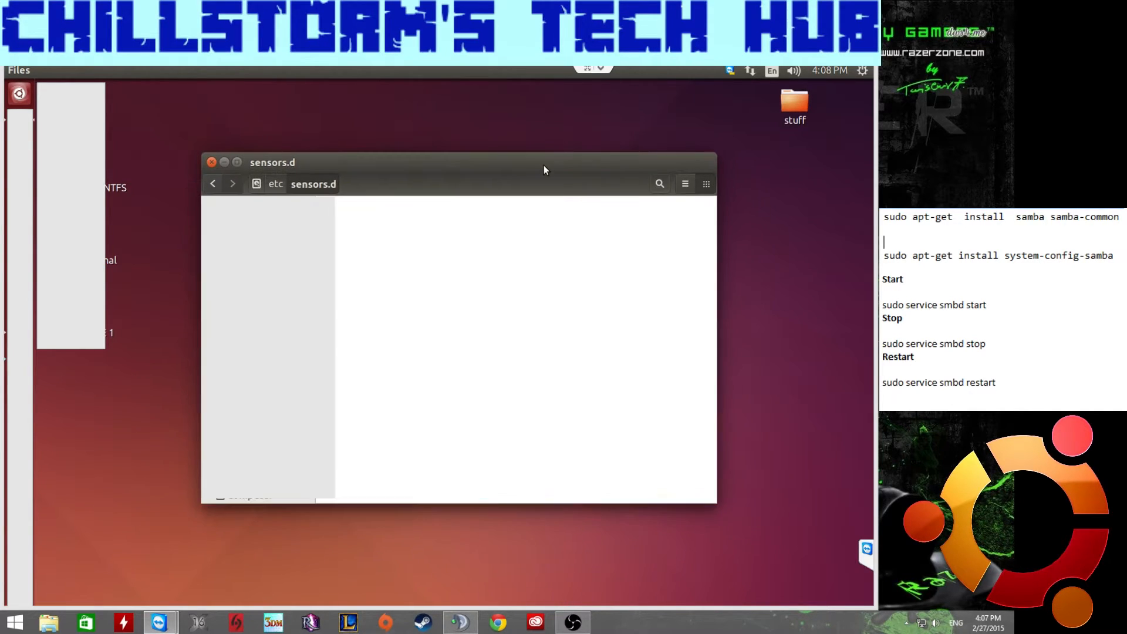
left_click(275, 185)
double_click(551, 269)
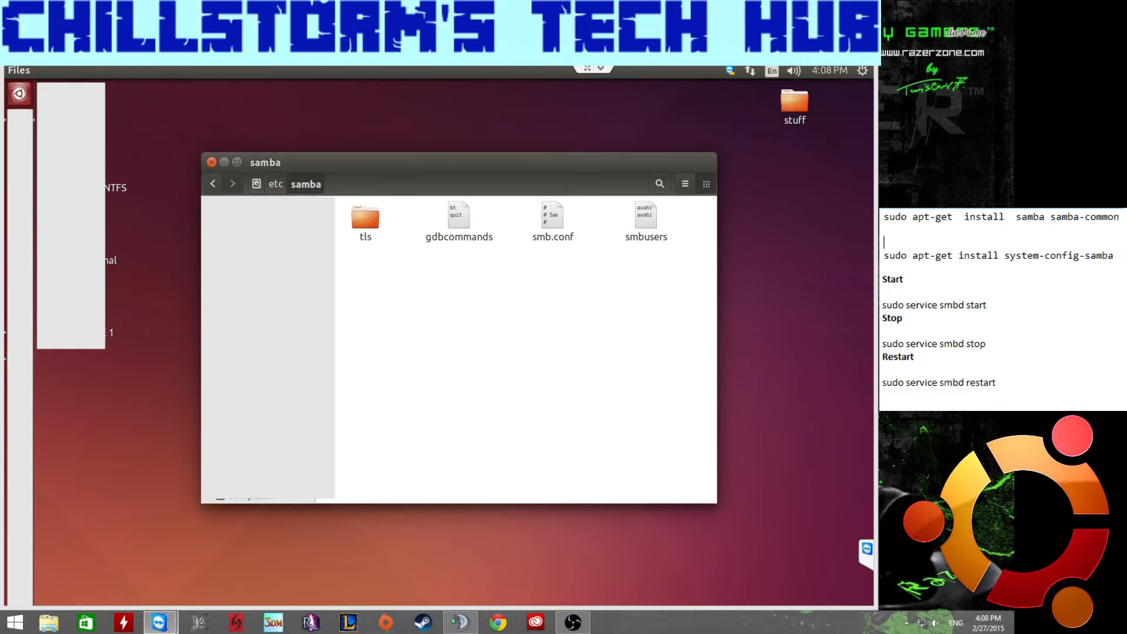
- Find and open the Ubuntu Terminal application, and place its window below the file icons of the samba folder
left_click(20, 95)
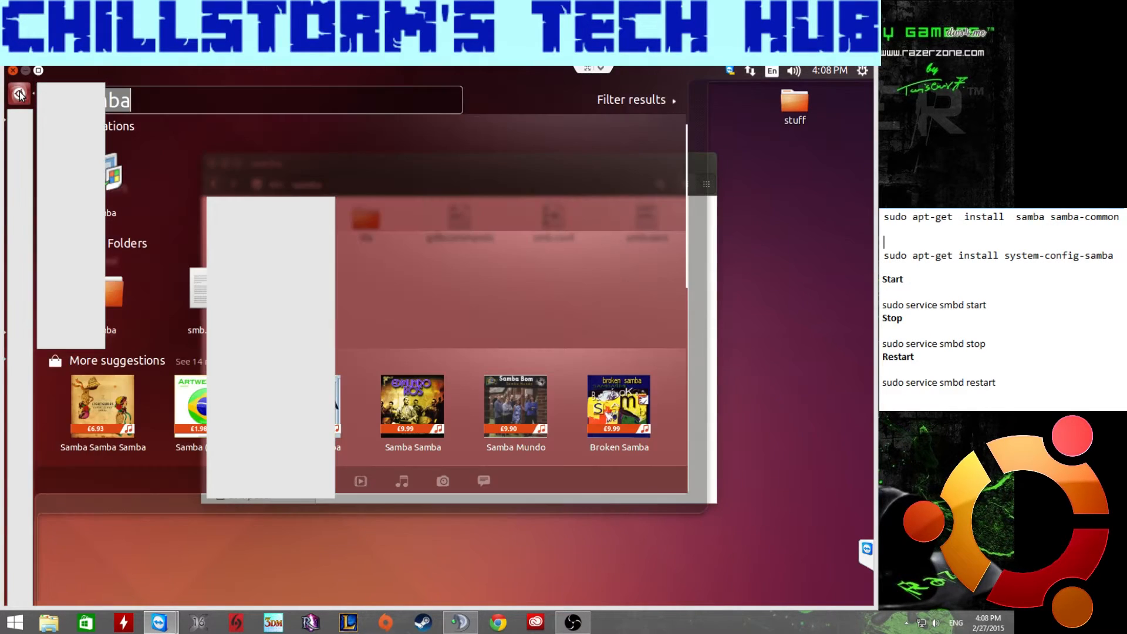
type("termimn")
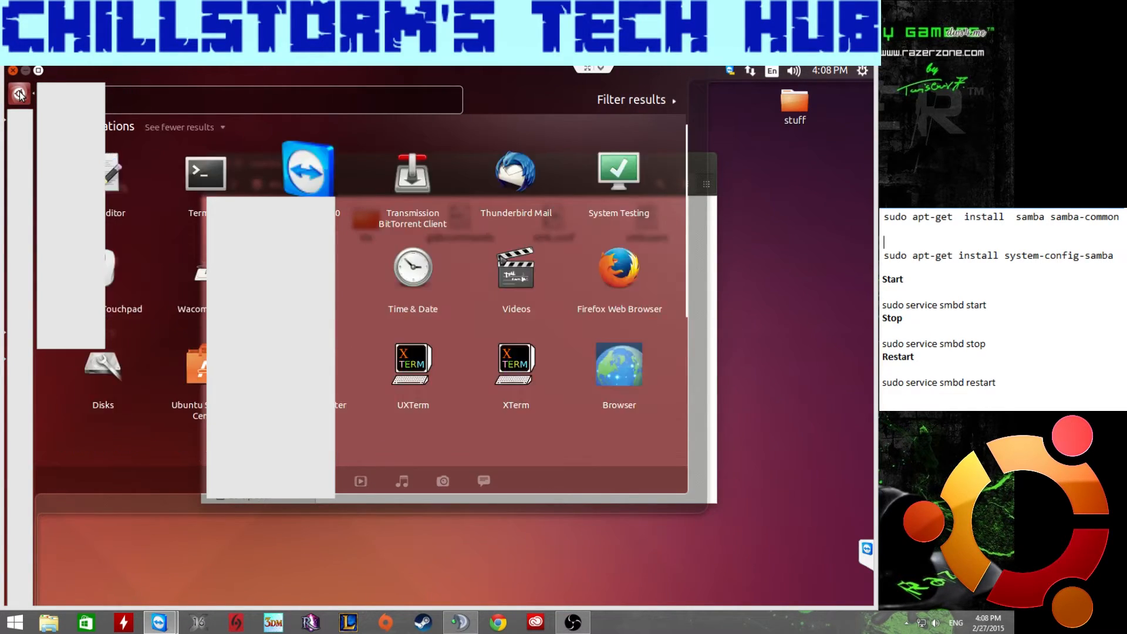
key("BackSpace")
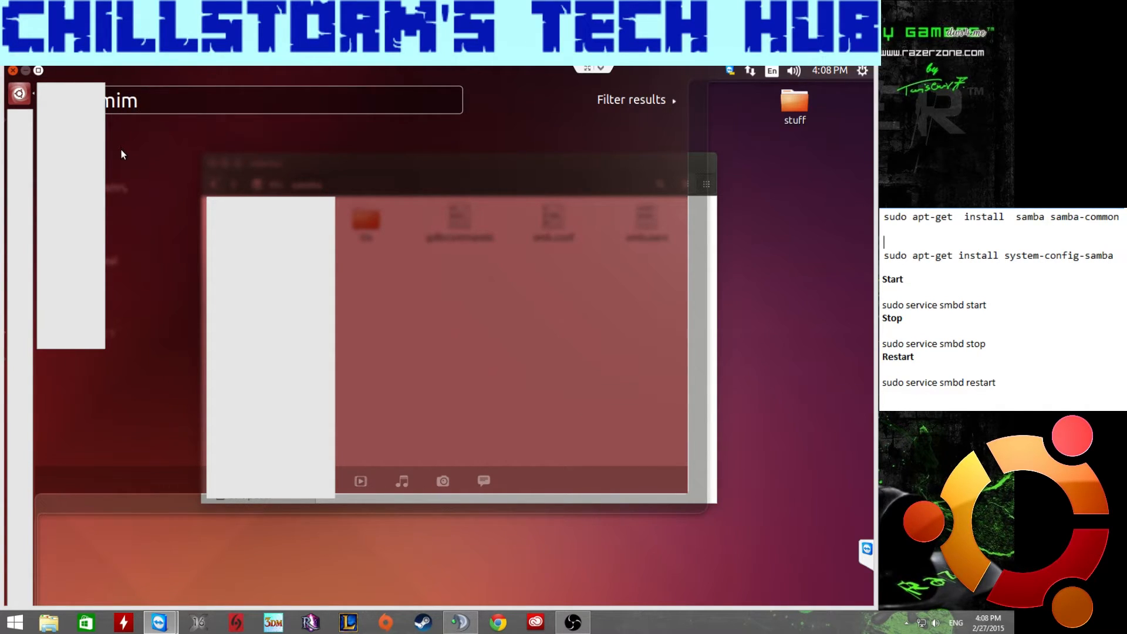
key("BackSpace")
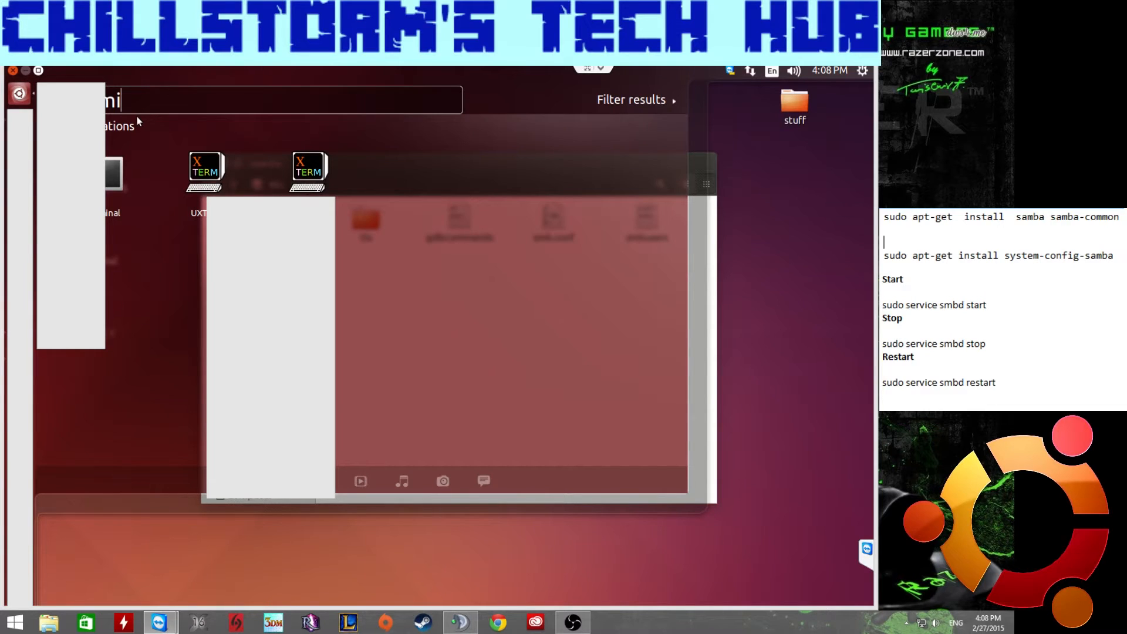
left_click(112, 172)
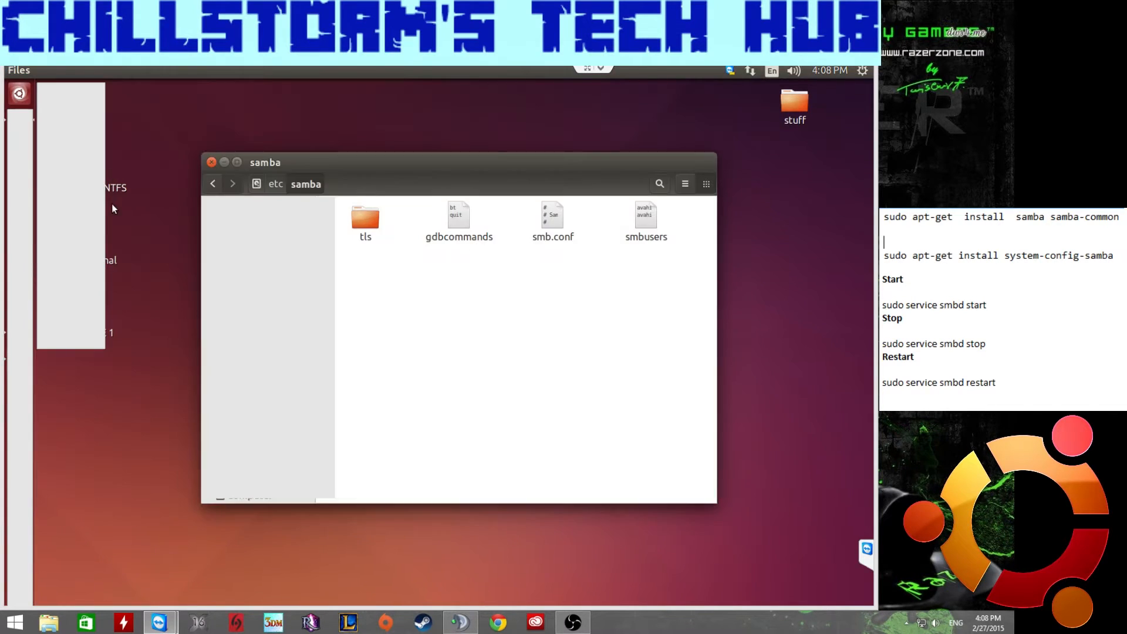
left_click_drag(306, 291, 536, 263)
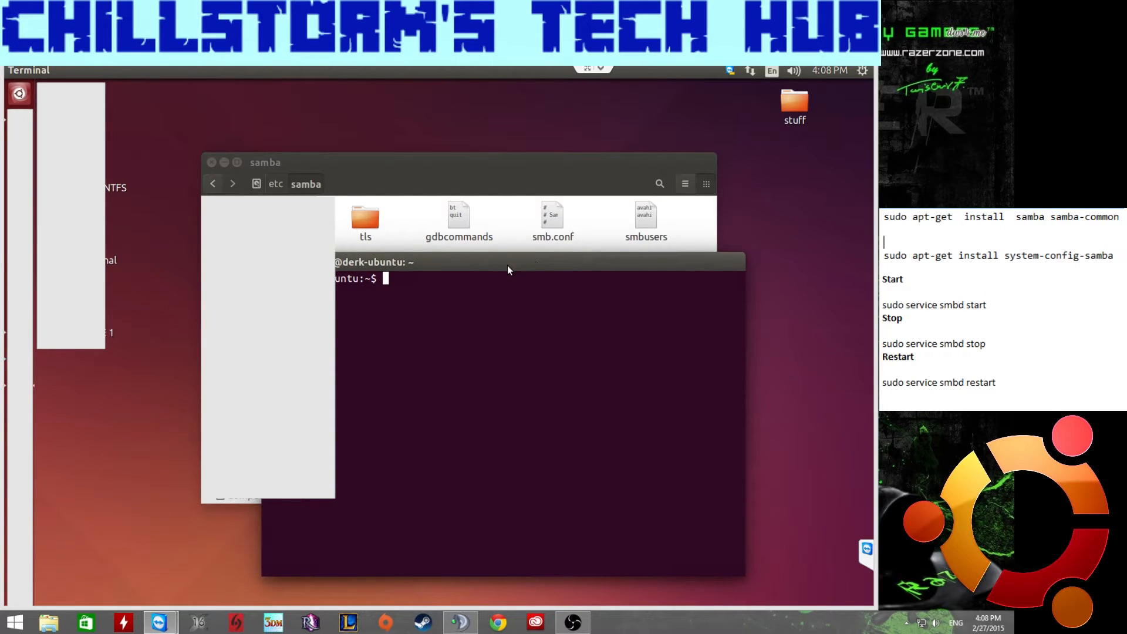
- Change the terminal's working directory to /etc/samba
type("cd /etc/samba")
key("Return")
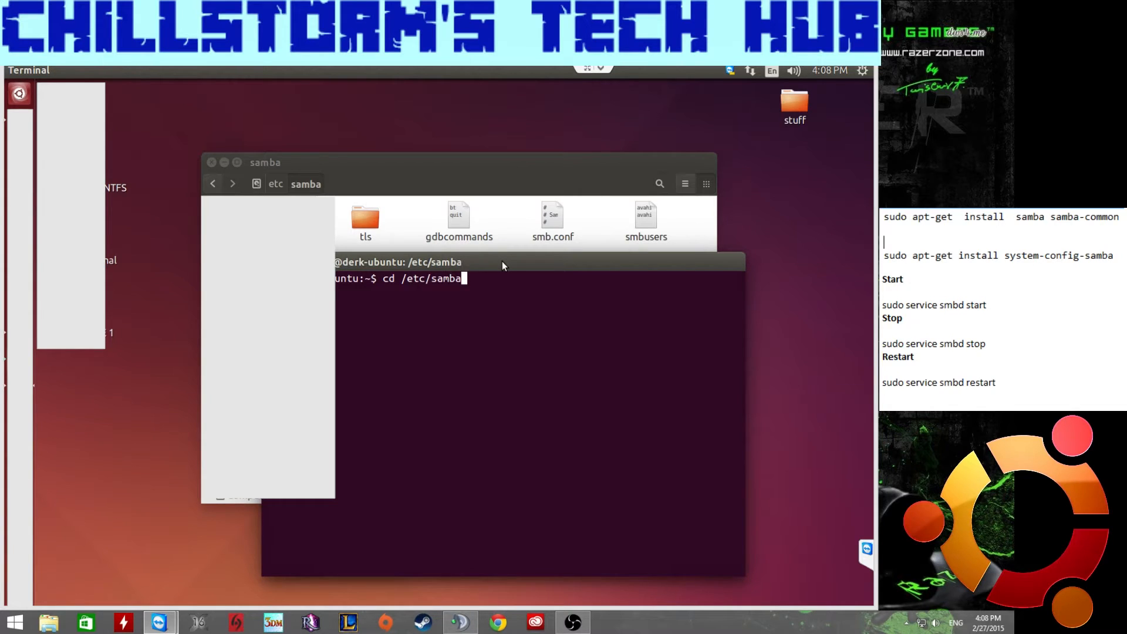
mouse_move(440, 291)
left_mouse_down()
mouse_move(360, 291)
mouse_move(446, 291)
left_mouse_up()
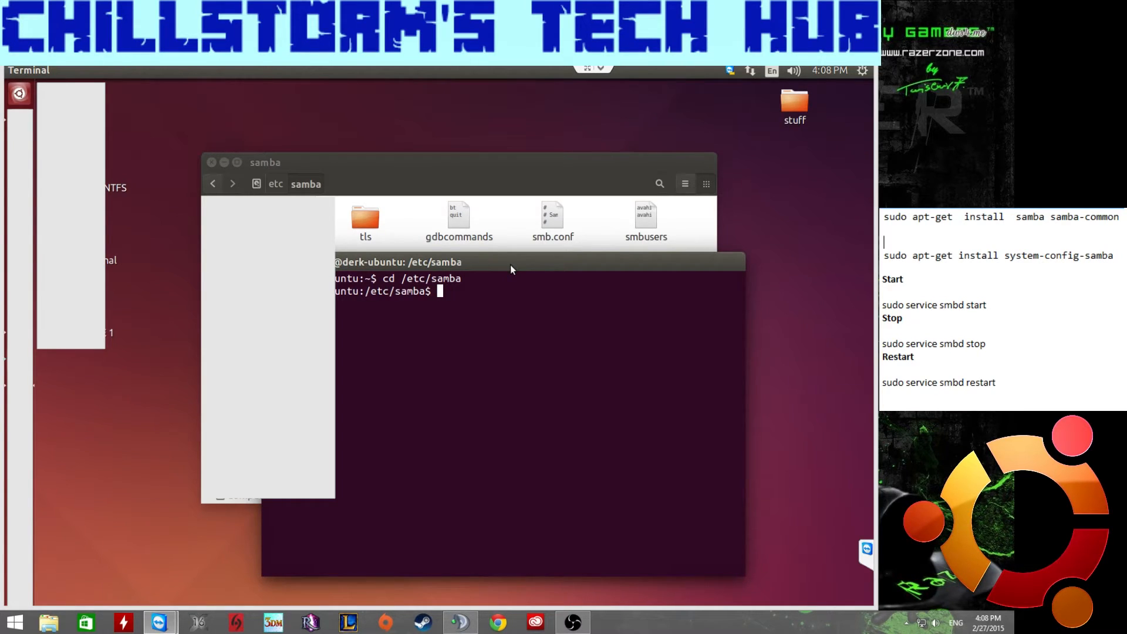
- Open smb.conf for editing with administrator rights using sudo gedit smb.conf, and submit the account password
type("sudo ge")
type("dit smb.conf")
key("Return")
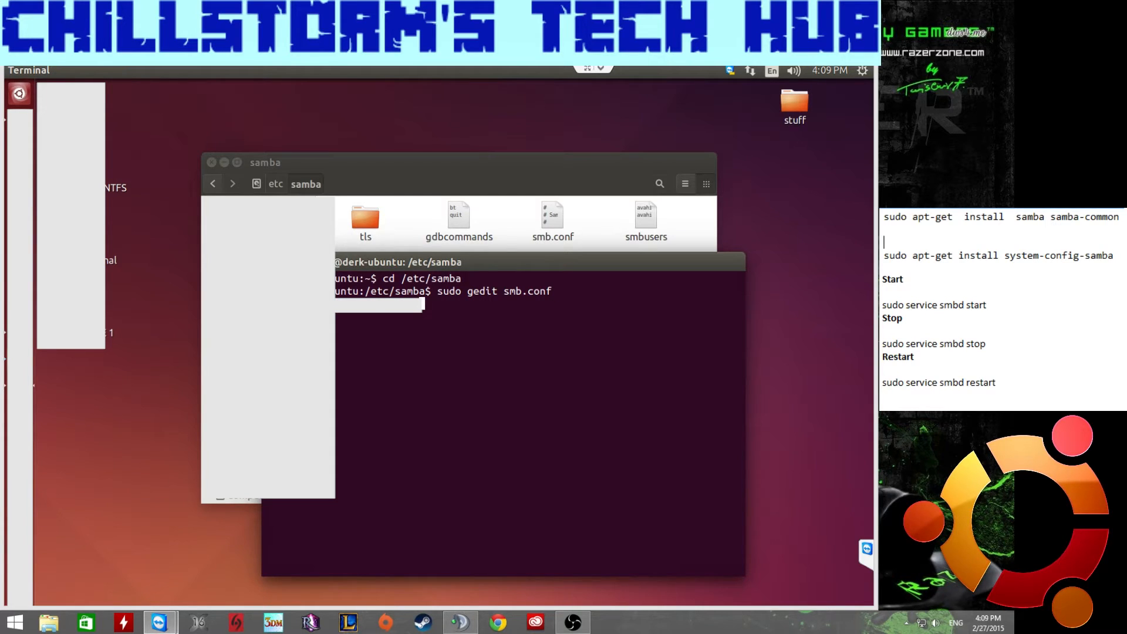
key("Return")
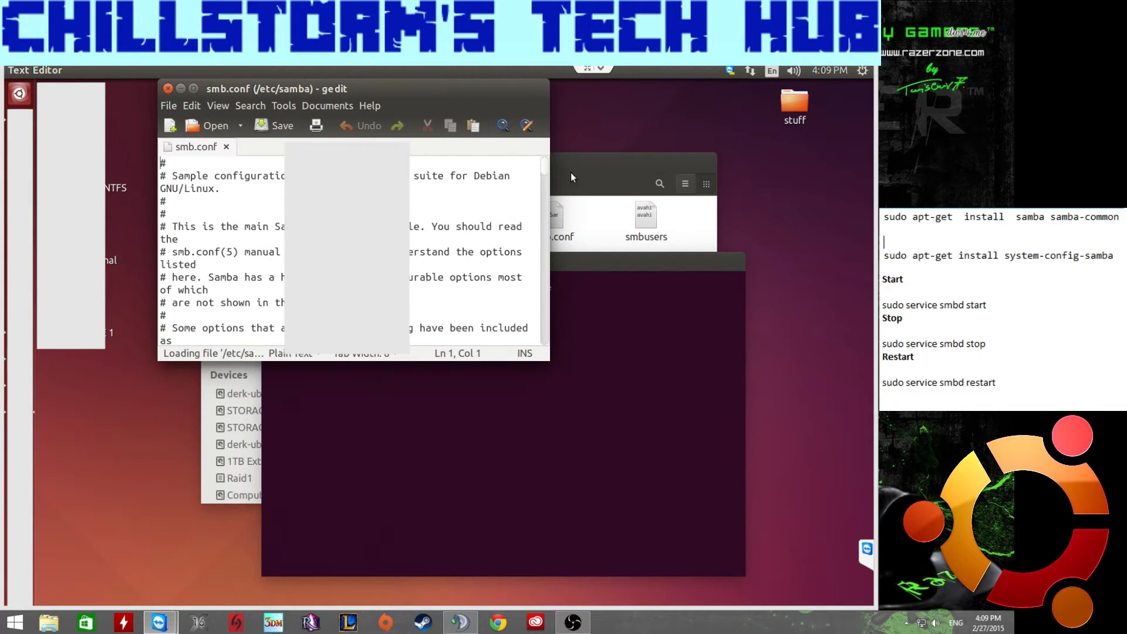
- Add a "force user =" line with the account's user name below guest ok in the [Raid1] section, and save and close smb.conf
left_click_drag(537, 224, 546, 333)
scroll(543, 336, "up", 3)
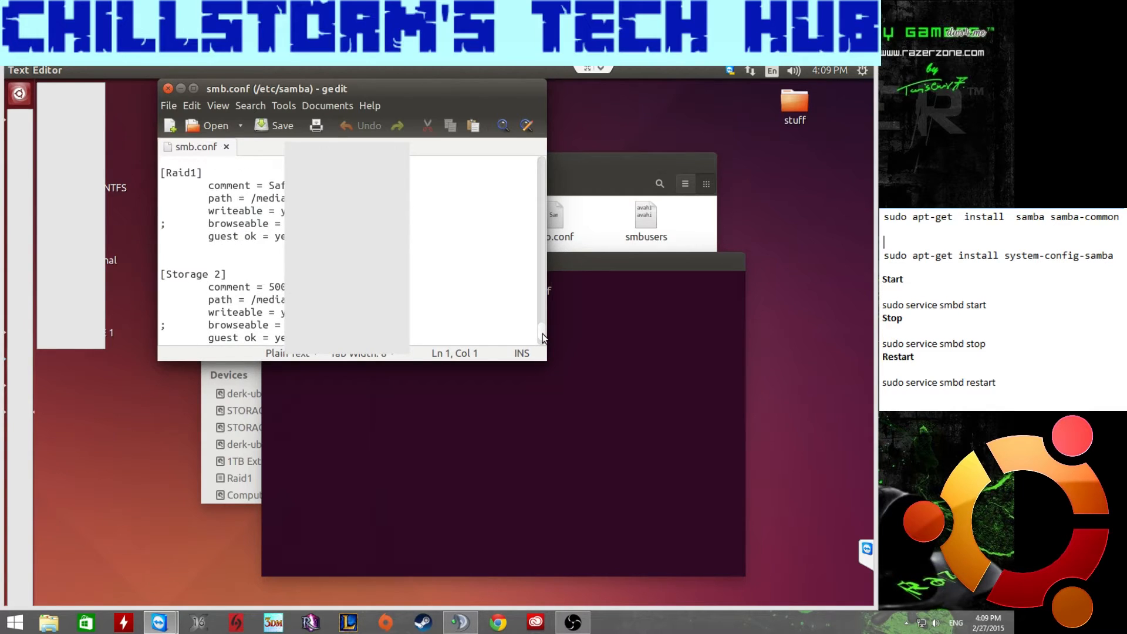
scroll(542, 333, "down", 3)
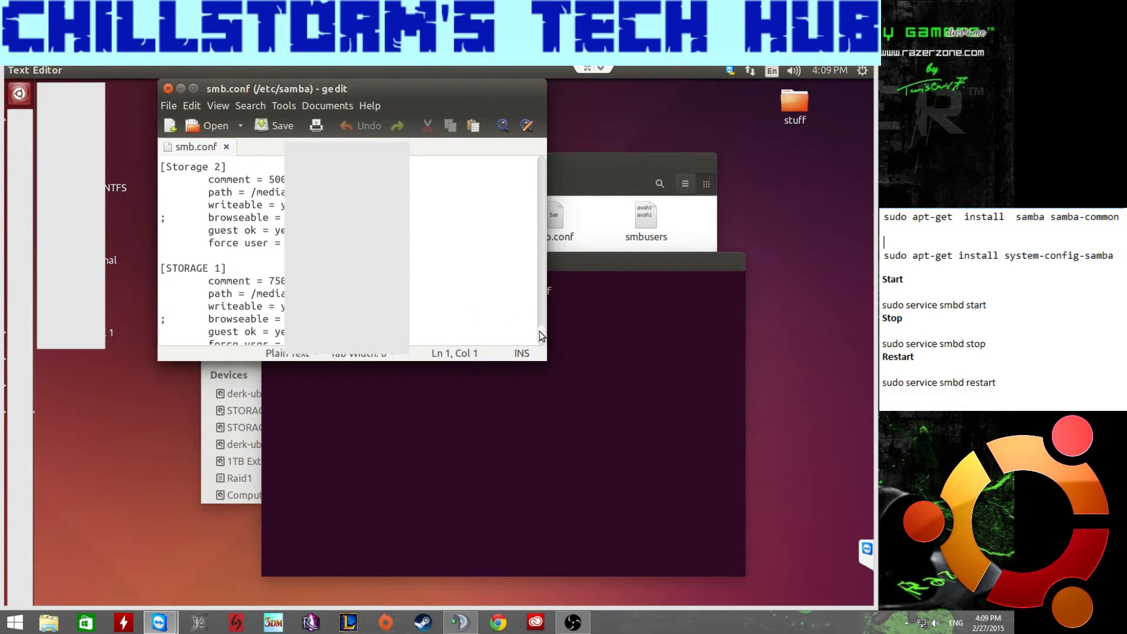
scroll(542, 331, "up", 1)
scroll(540, 329, "up", 3)
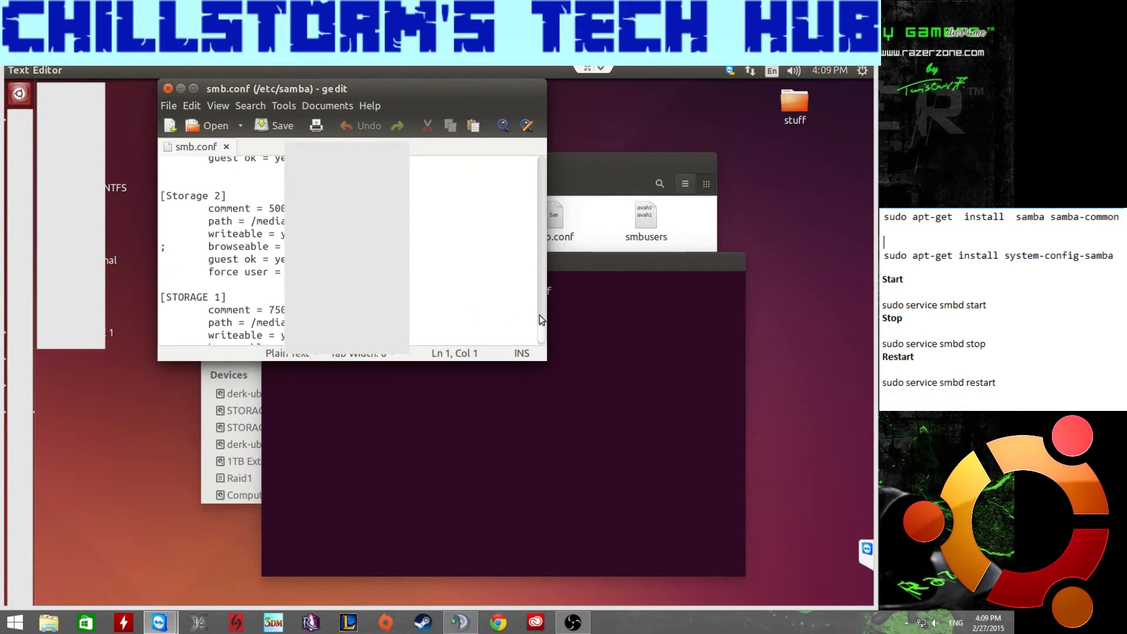
scroll(538, 275, "up", 4)
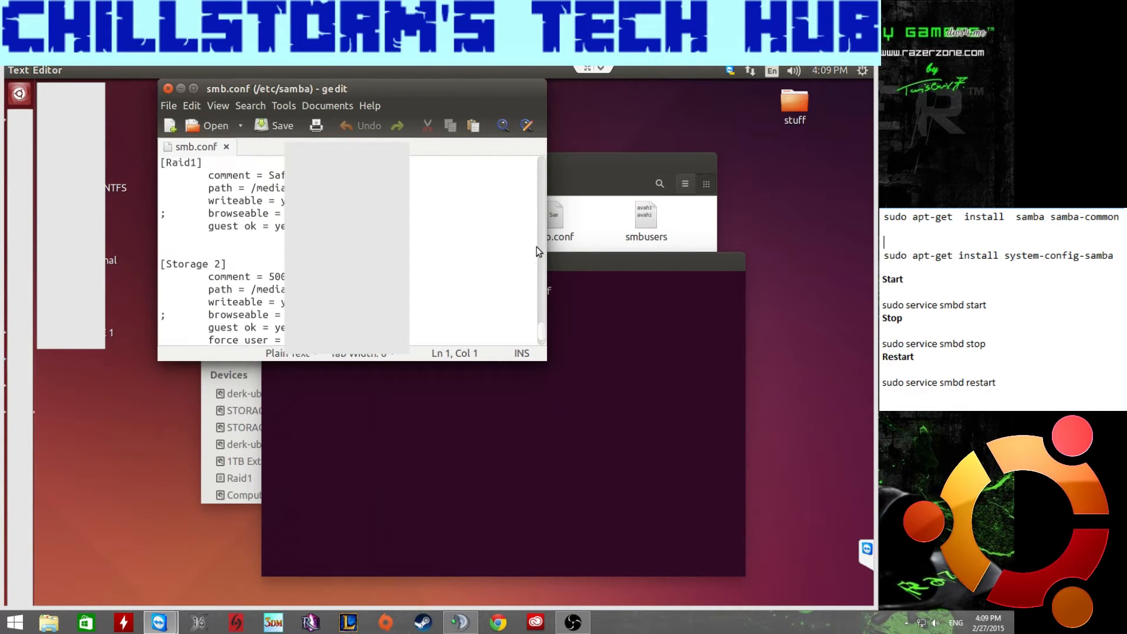
left_click(285, 242)
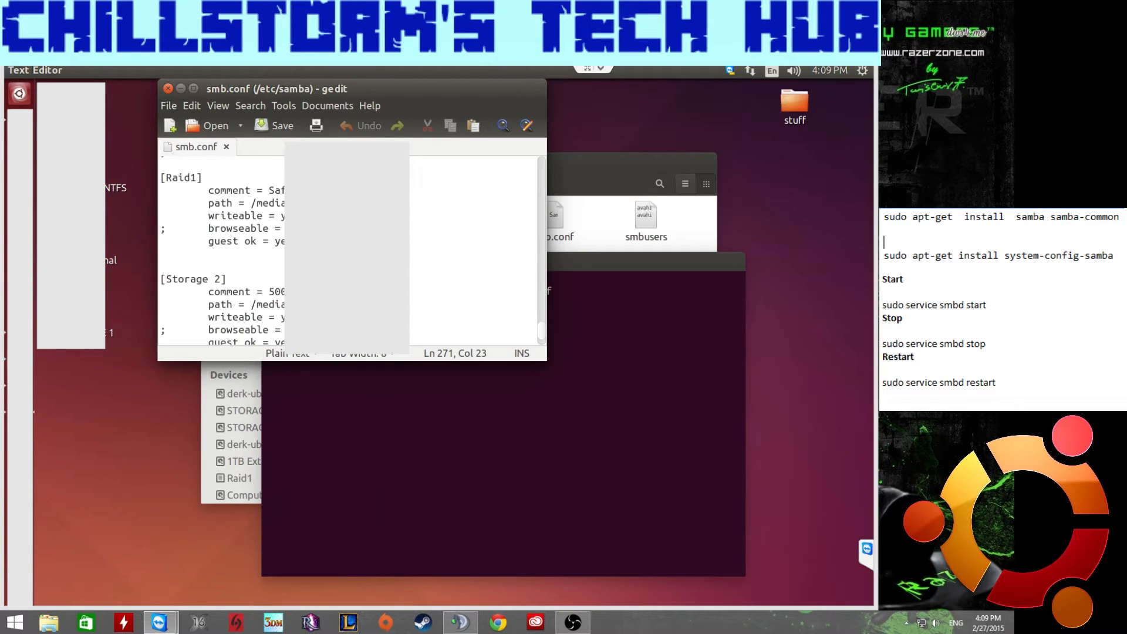
key("Return")
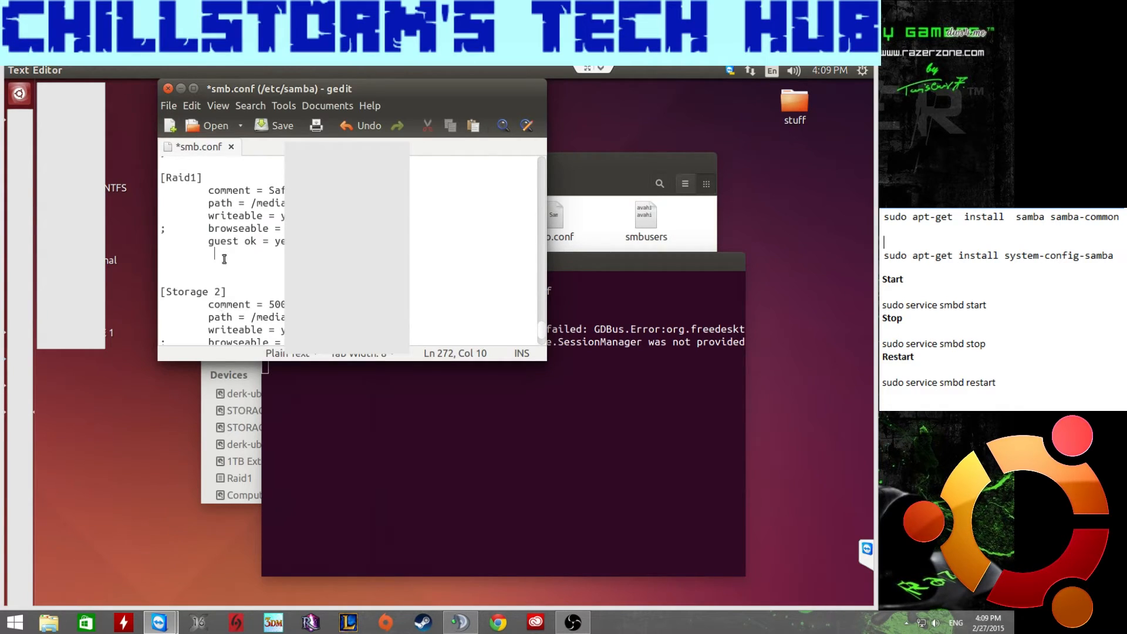
type("force user =")
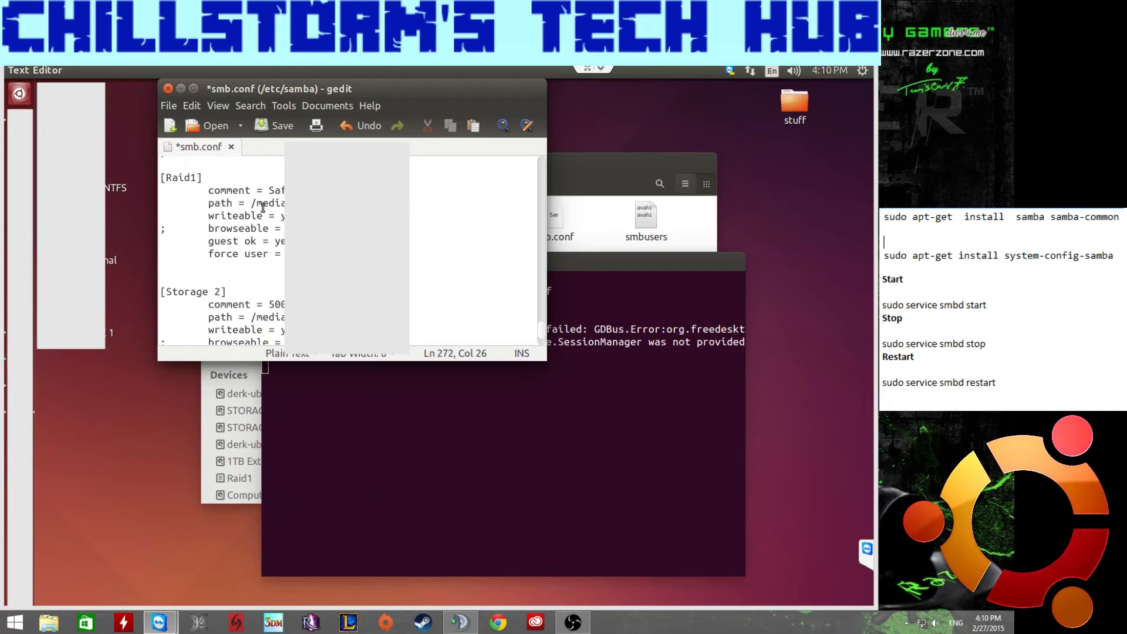
left_click(273, 125)
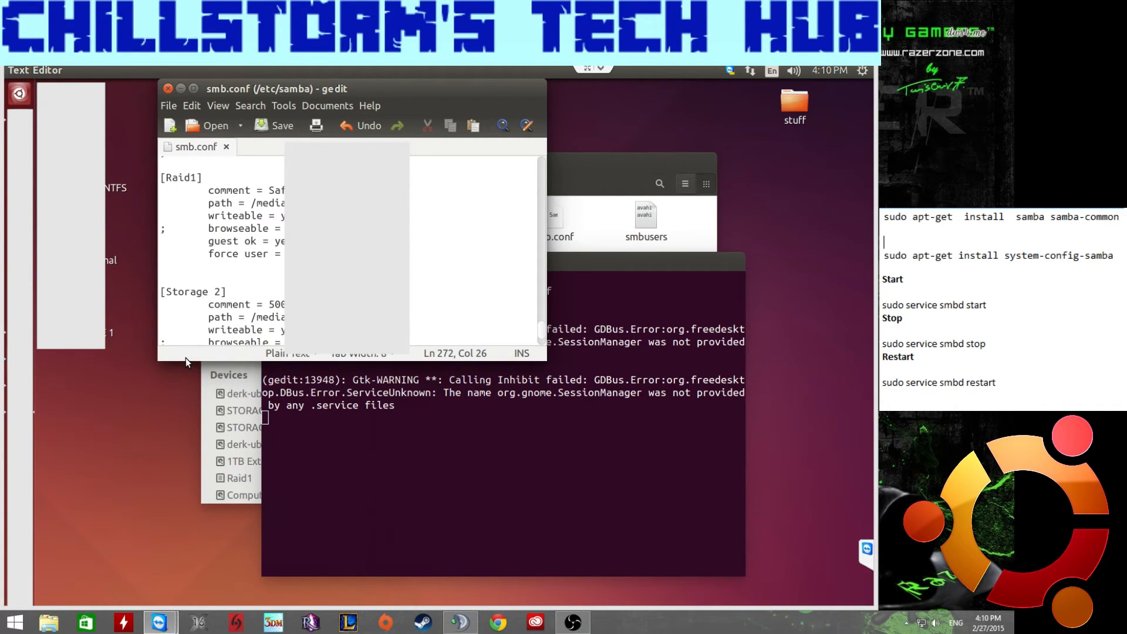
left_click(167, 88)
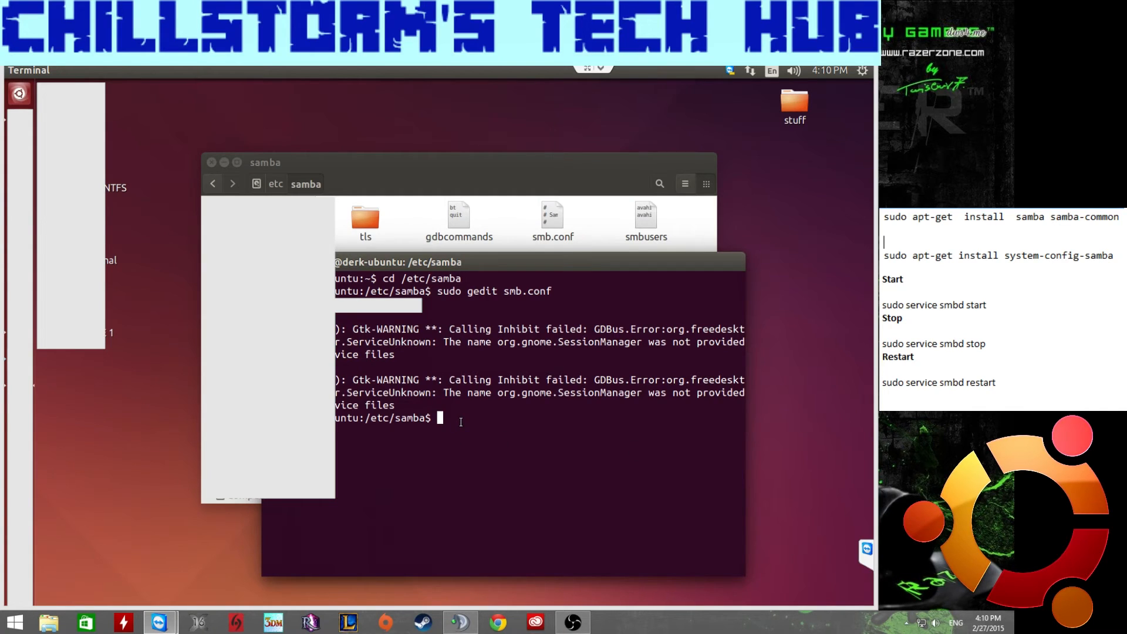
- Try to restart Samba with the command sudo services smbd restart
type("sd")
key("BackSpace")
type("udo services smbd restart")
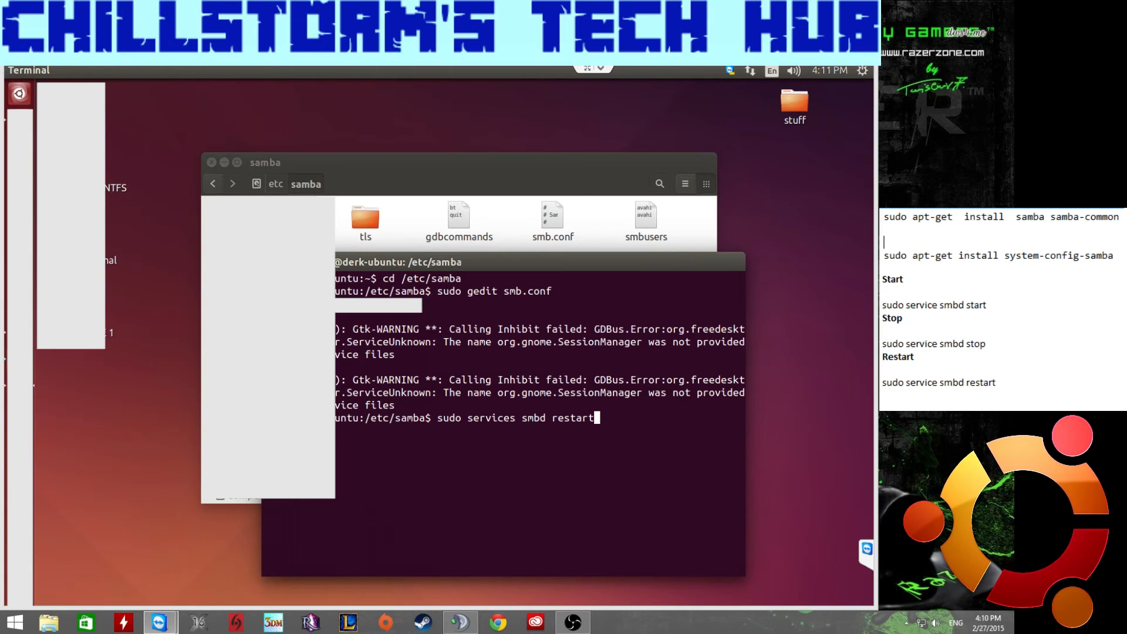
key("Return")
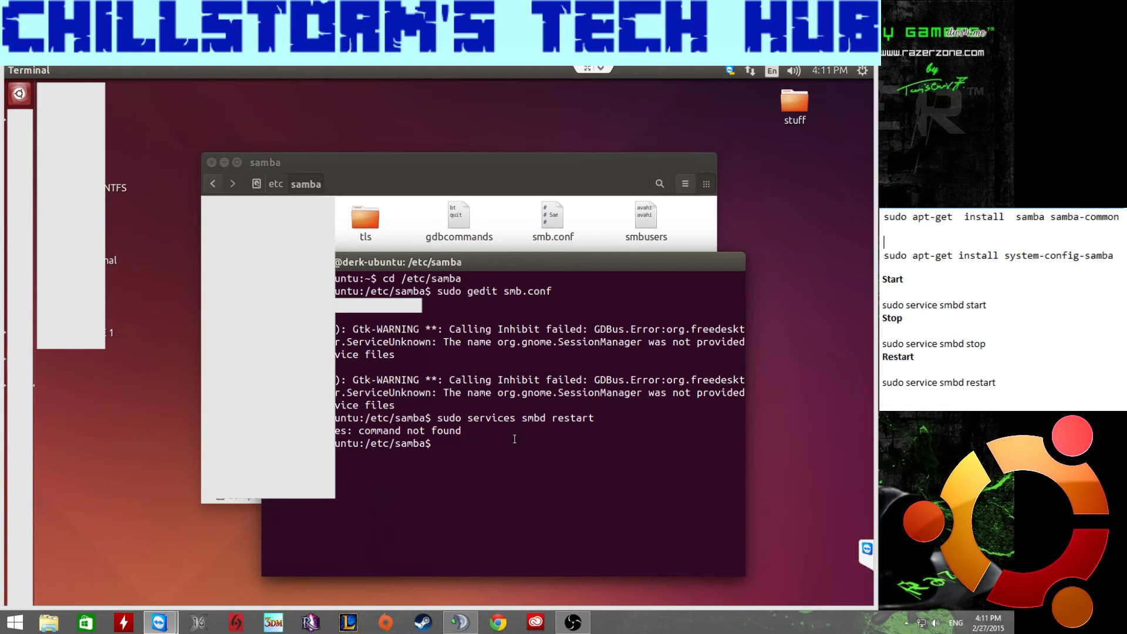
- Restart the Samba service with the command sudo service smbd restart
type("sudo service smbd restart")
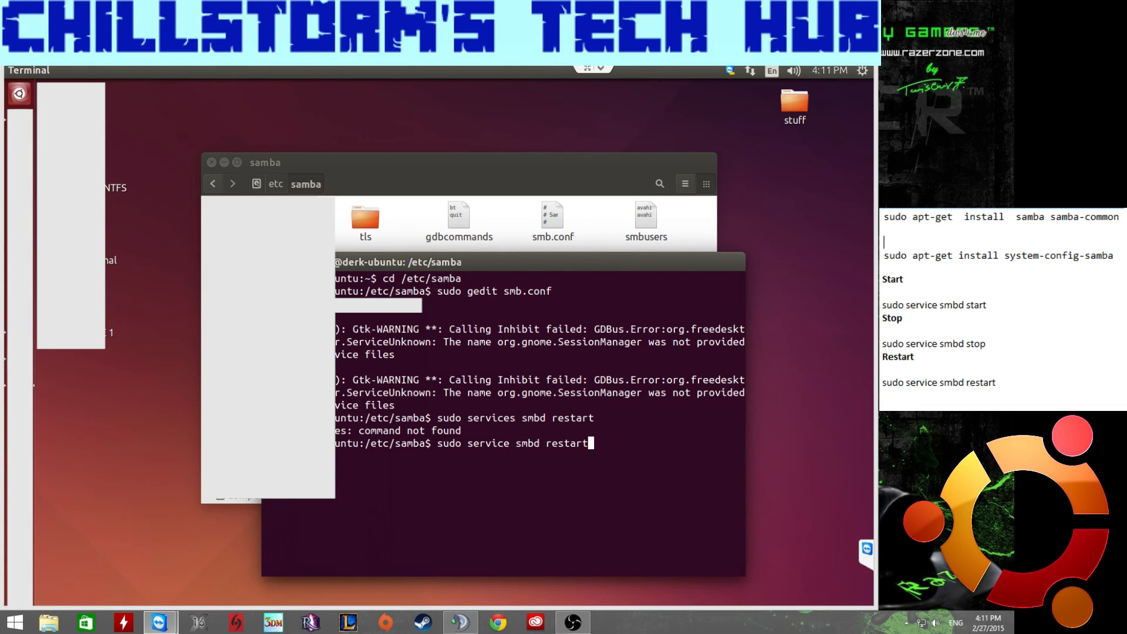
key("Return")
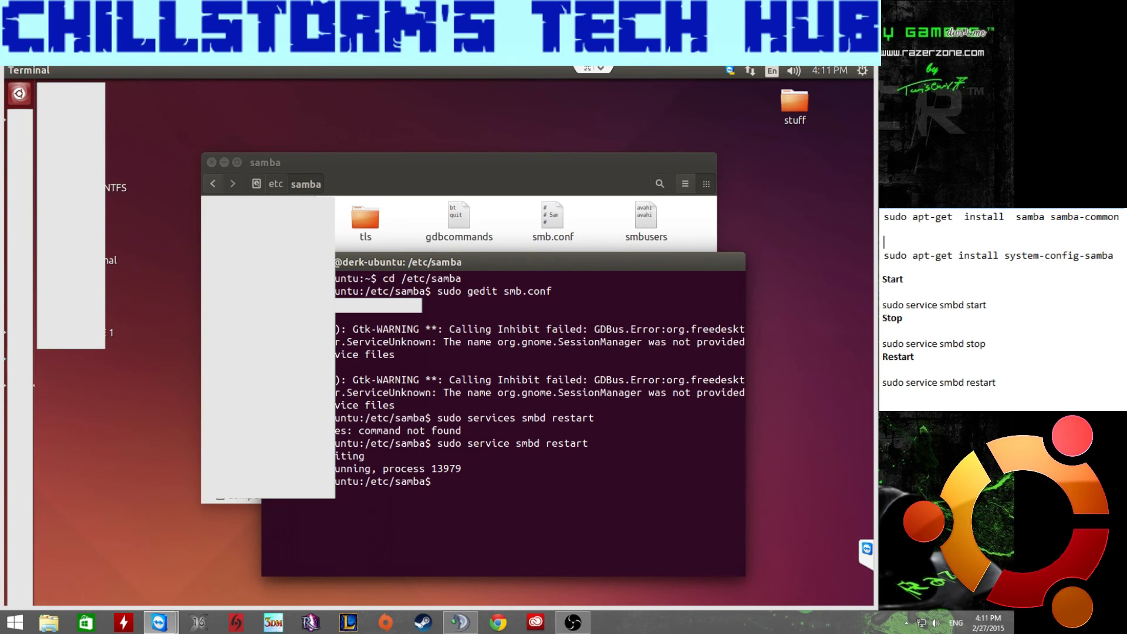
left_click_drag(335, 456, 364, 469)
- Switch to Windows File Explorer, check the raid1 network drive and its Family folder, and close the window
left_click(49, 622)
left_click_drag(347, 268, 344, 415)
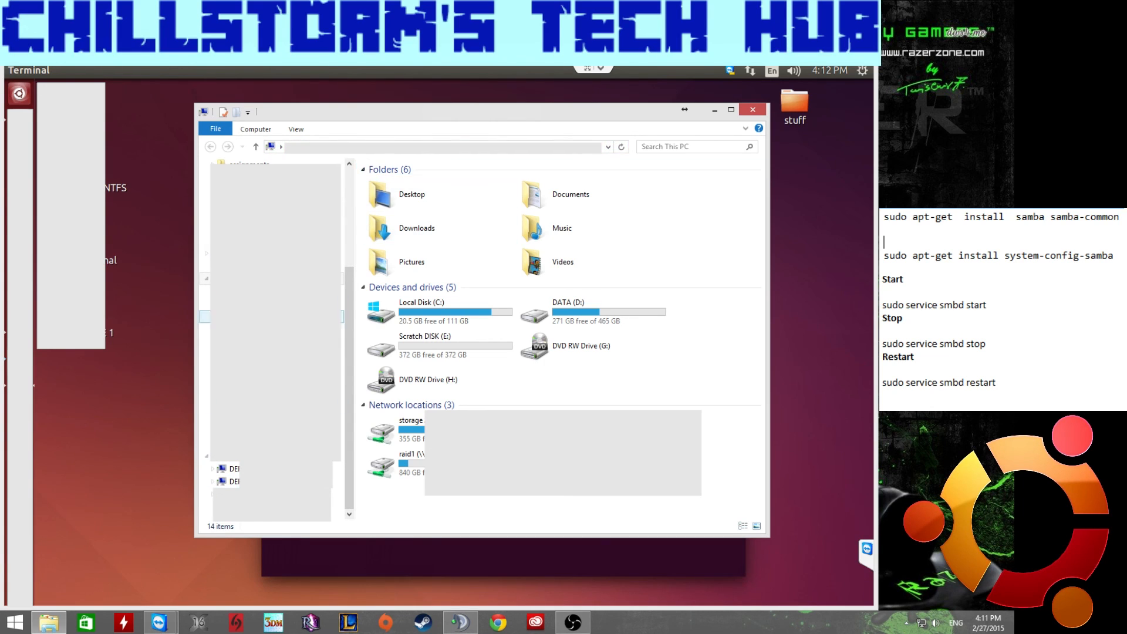
left_click(342, 431)
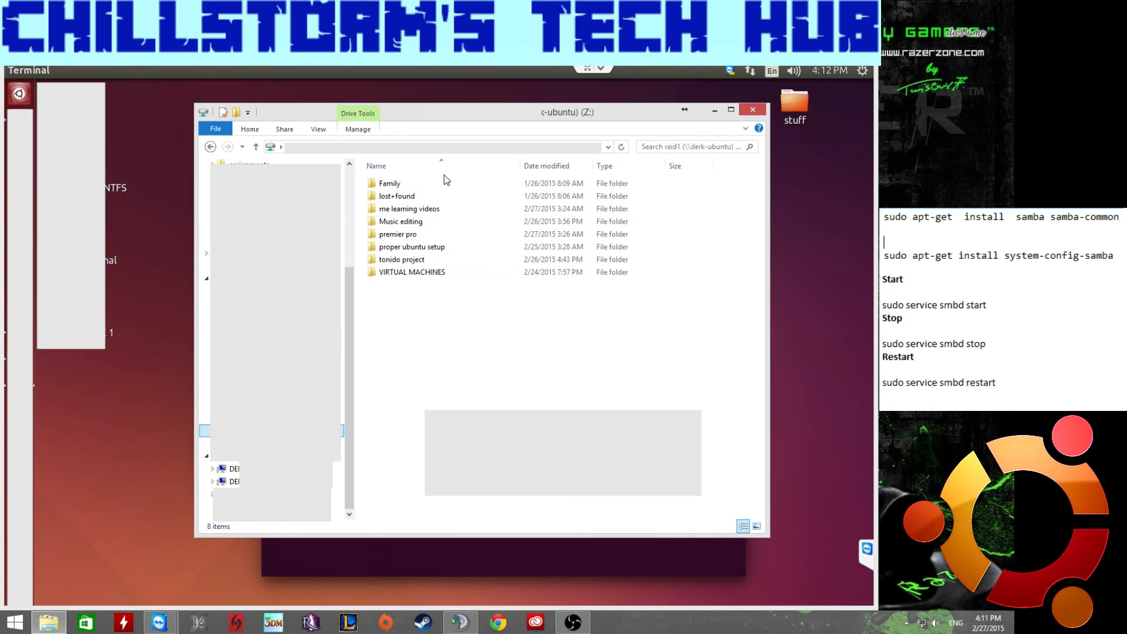
double_click(415, 183)
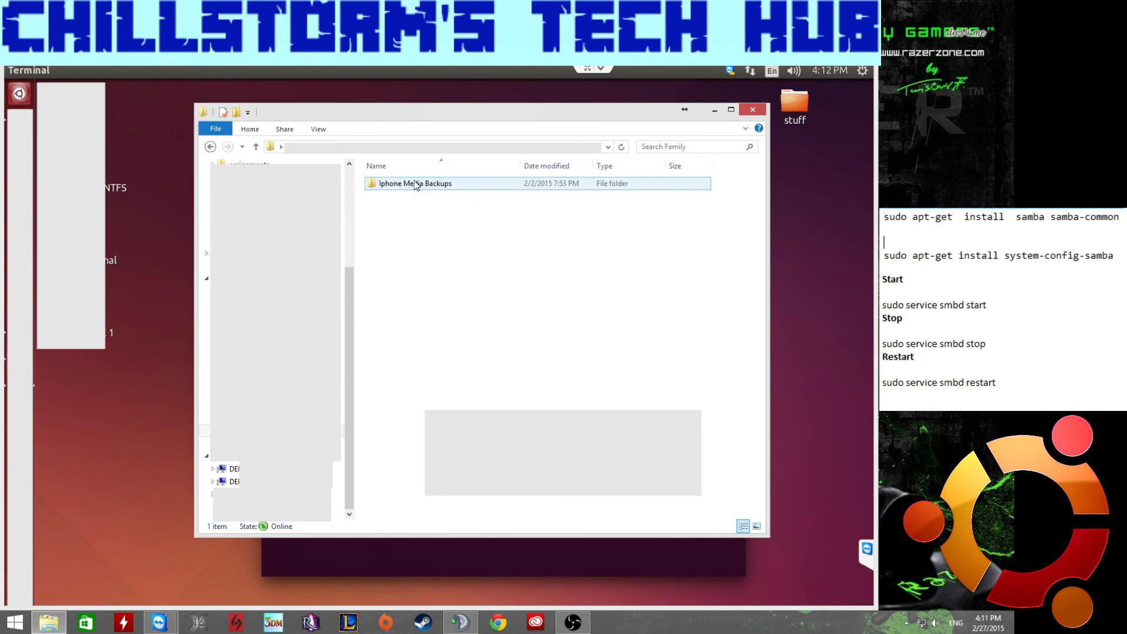
left_click(210, 146)
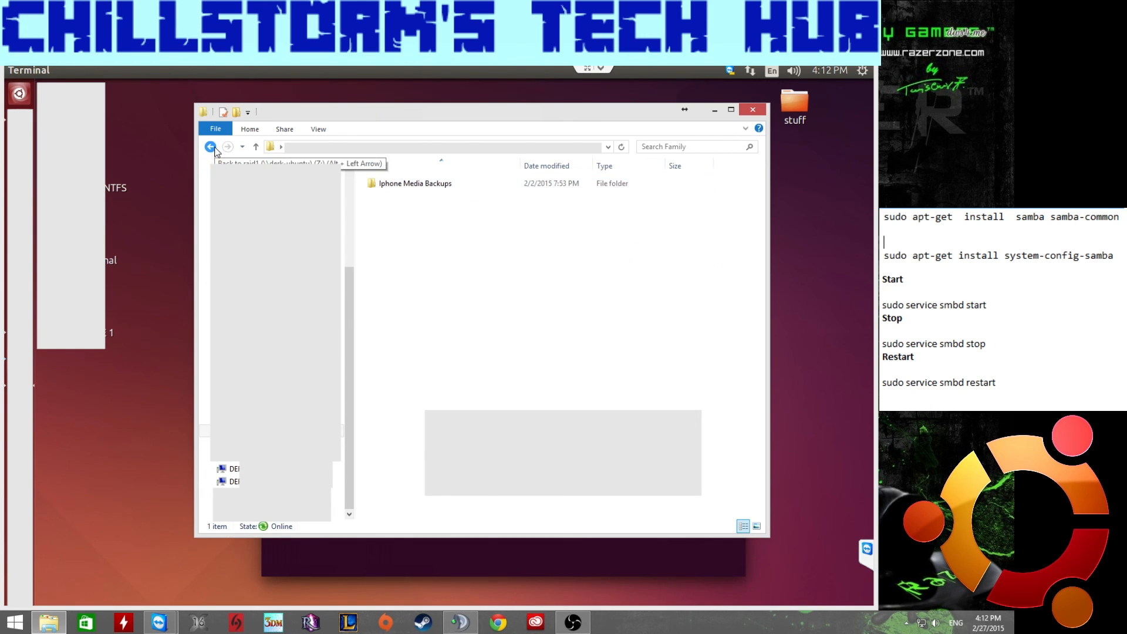
left_click(453, 312)
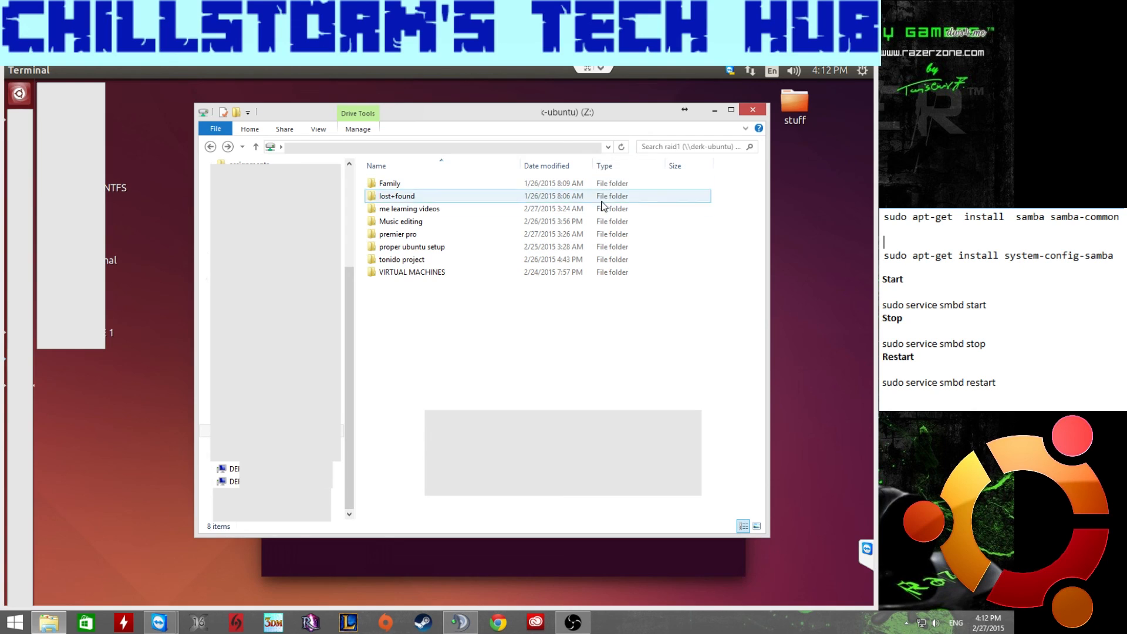
left_click(753, 110)
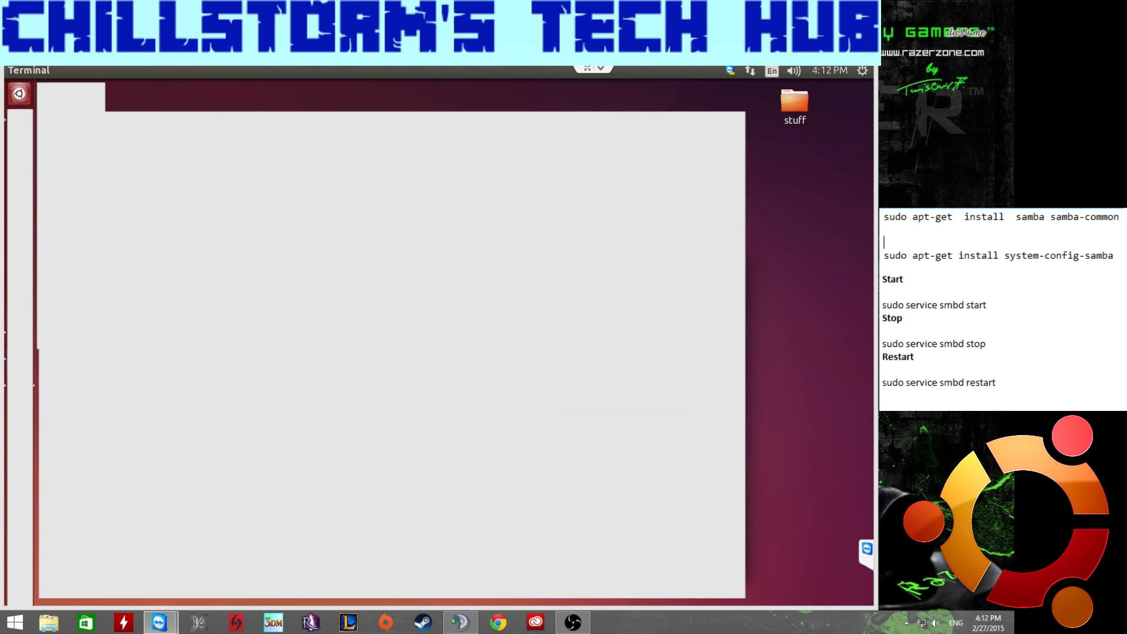